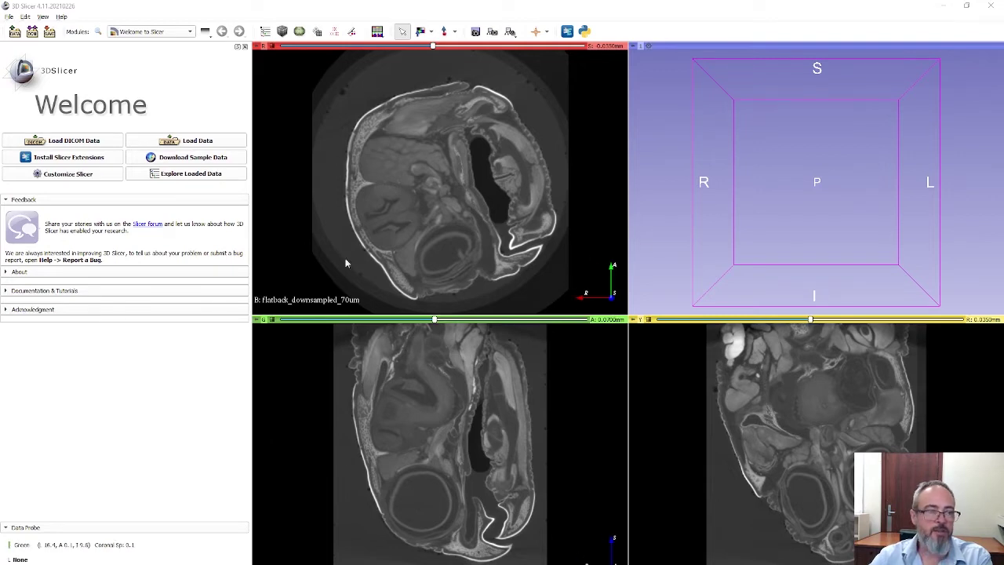
Review the default orientation marker settings for the slice viewers in the application settings, and cancel the dialog
click(26, 17)
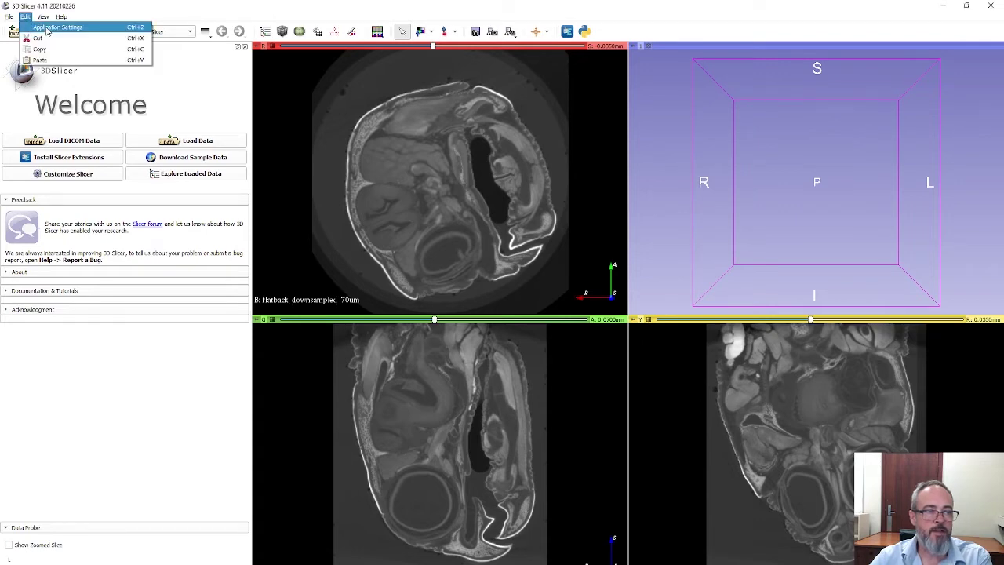
click(46, 29)
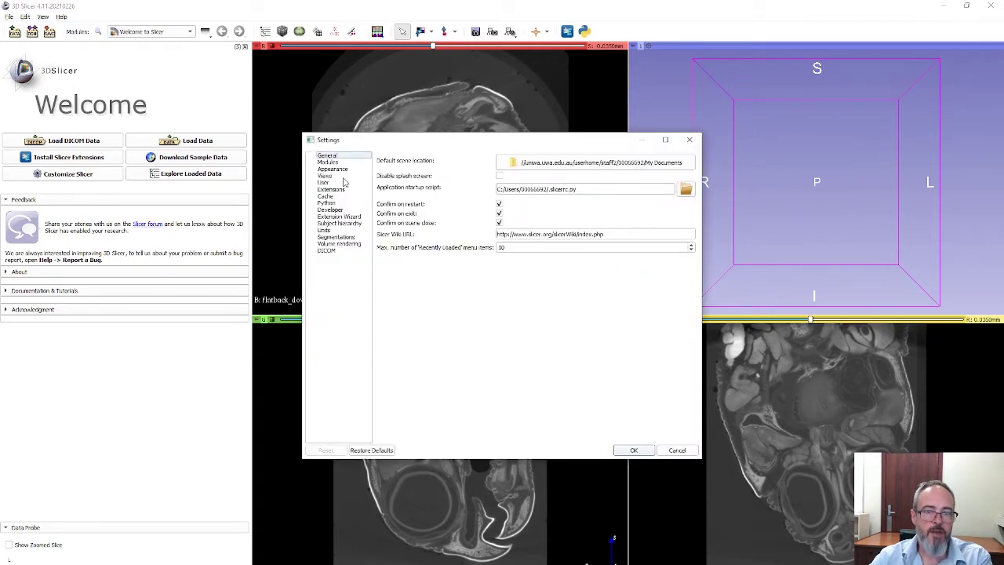
click(326, 175)
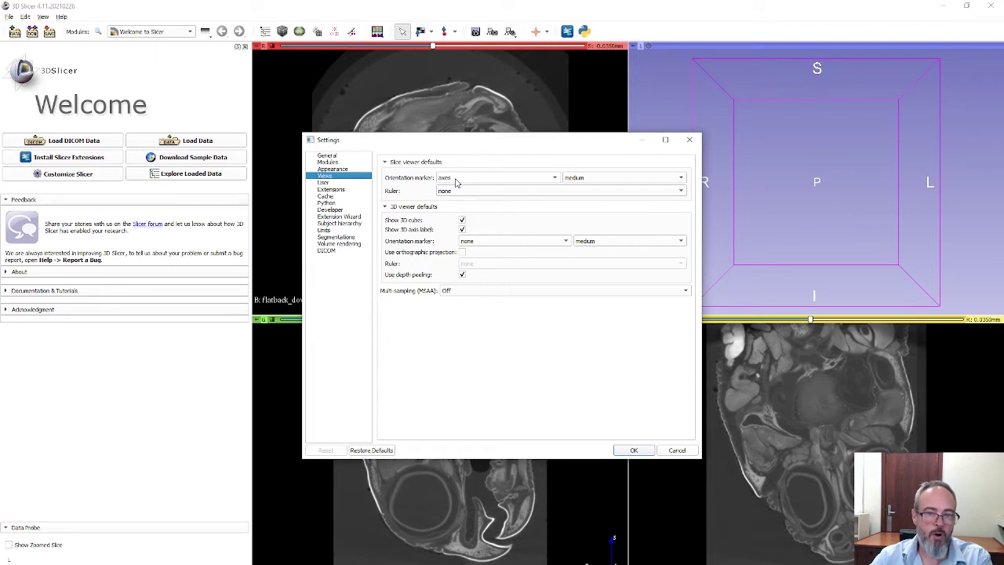
click(677, 450)
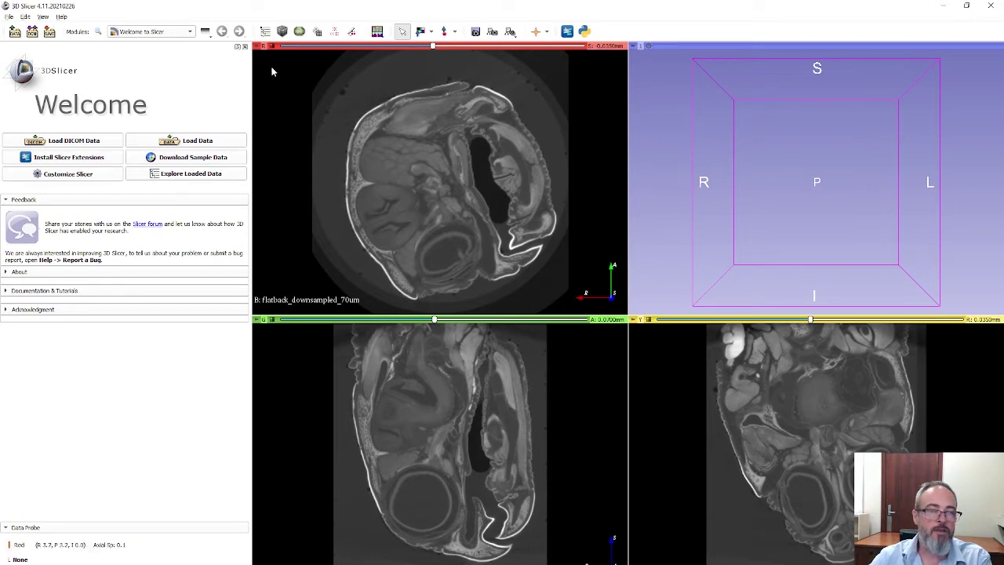
Show the red, green and yellow slice planes in the 3D view and centre the view on them
mouse_move(257, 47)
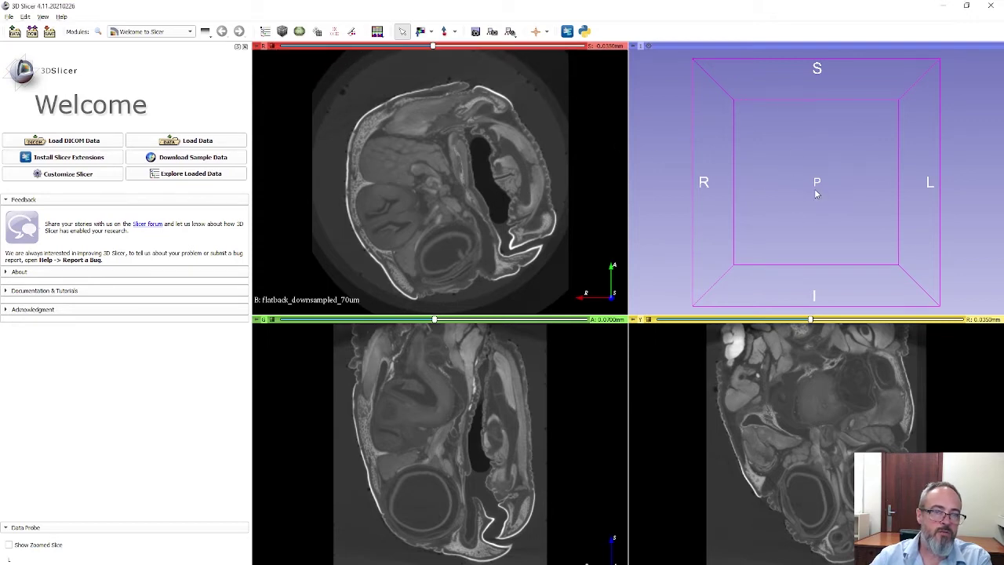
mouse_move(258, 321)
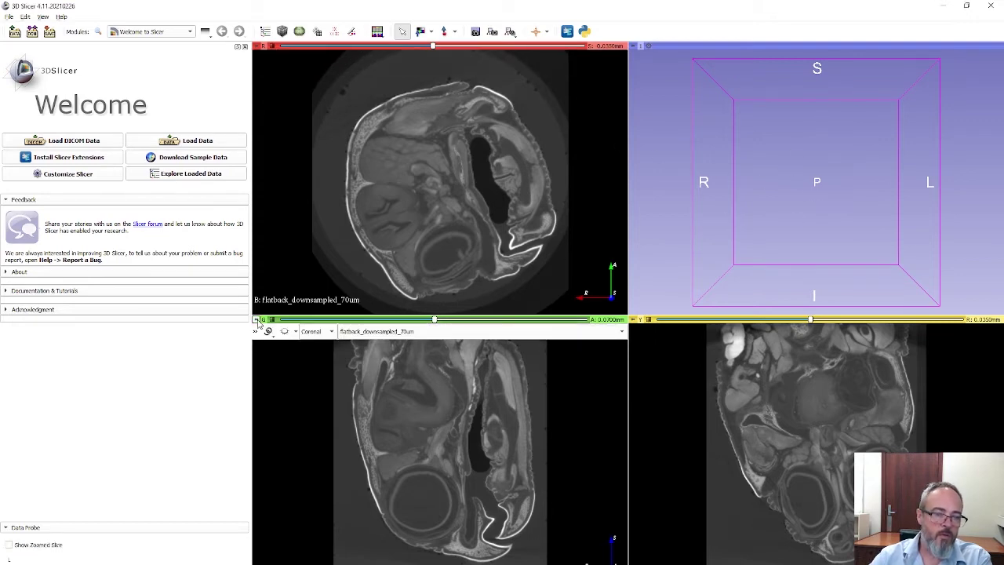
click(284, 331)
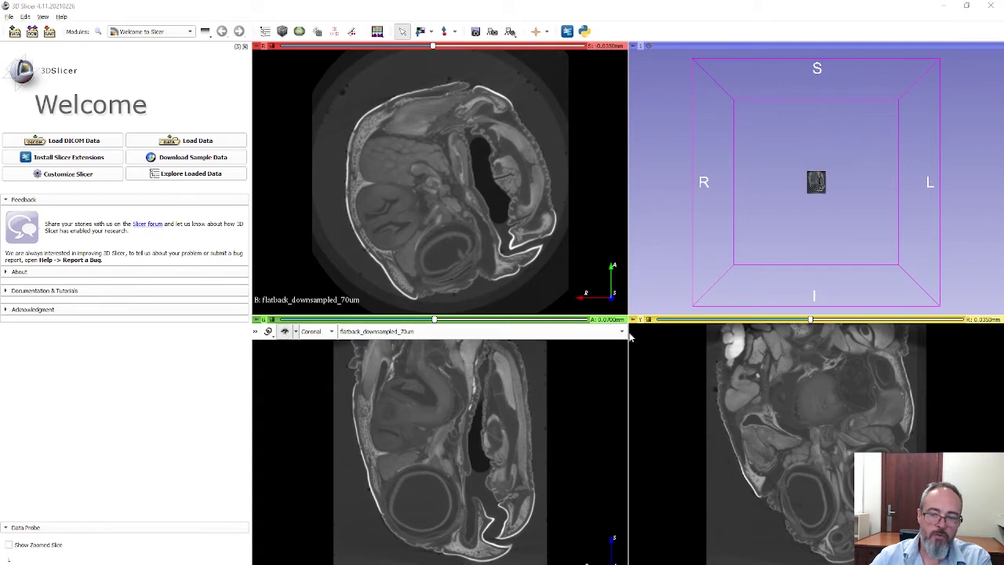
mouse_move(631, 323)
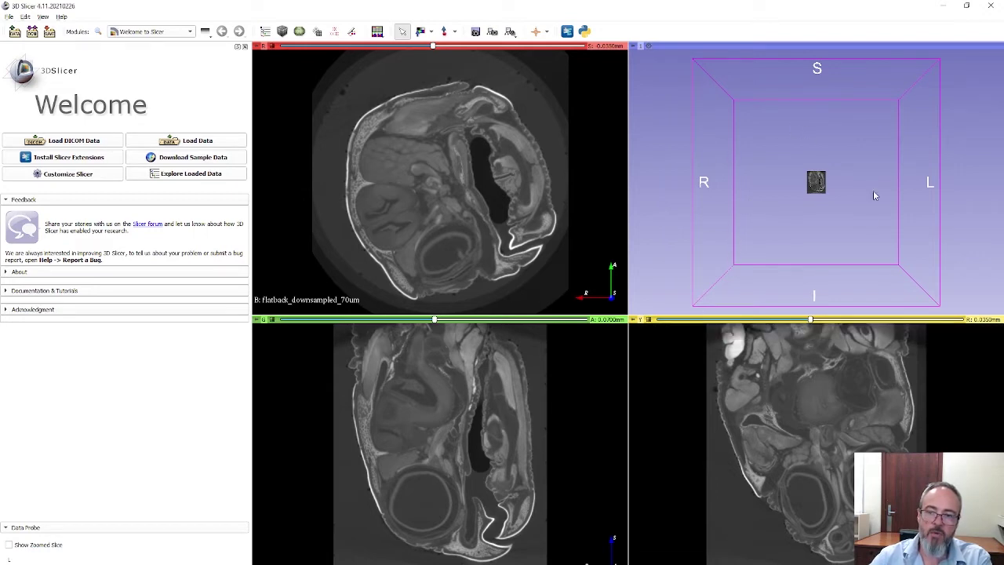
click(650, 47)
scroll(820, 213, up, 10)
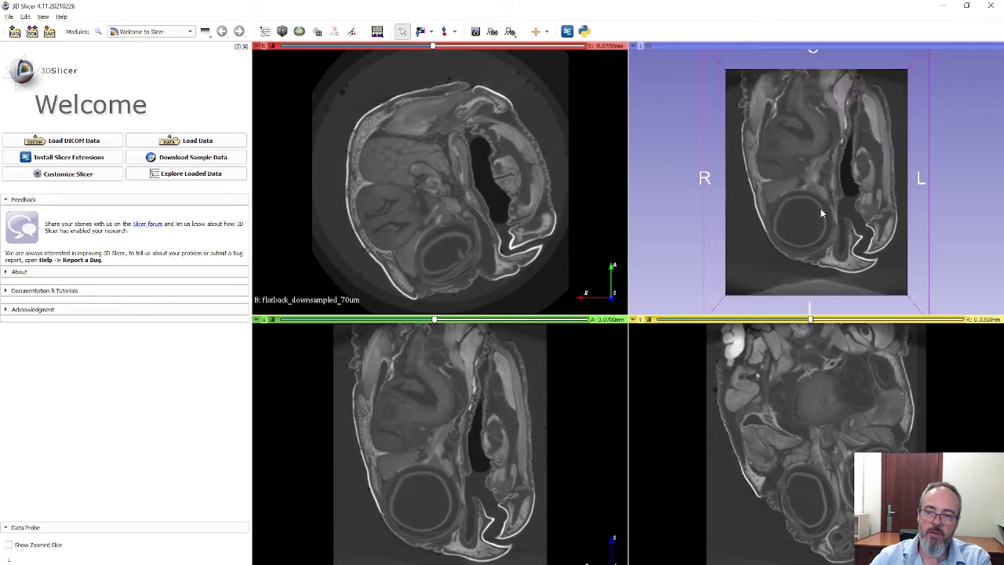
scroll(821, 213, down, 4)
drag(729, 179, 675, 267)
drag(654, 227, 948, 214)
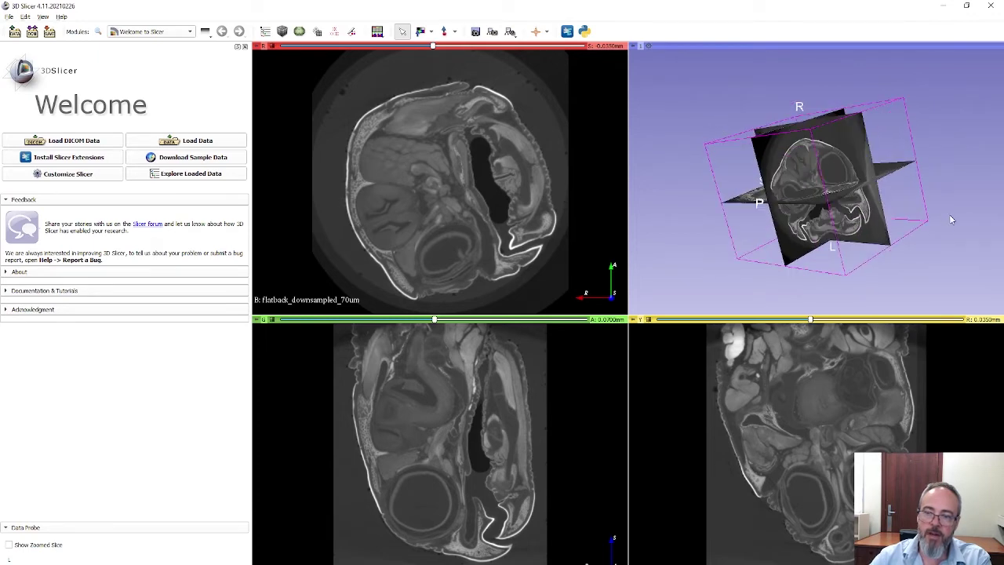
drag(930, 267, 778, 222)
drag(924, 142, 888, 201)
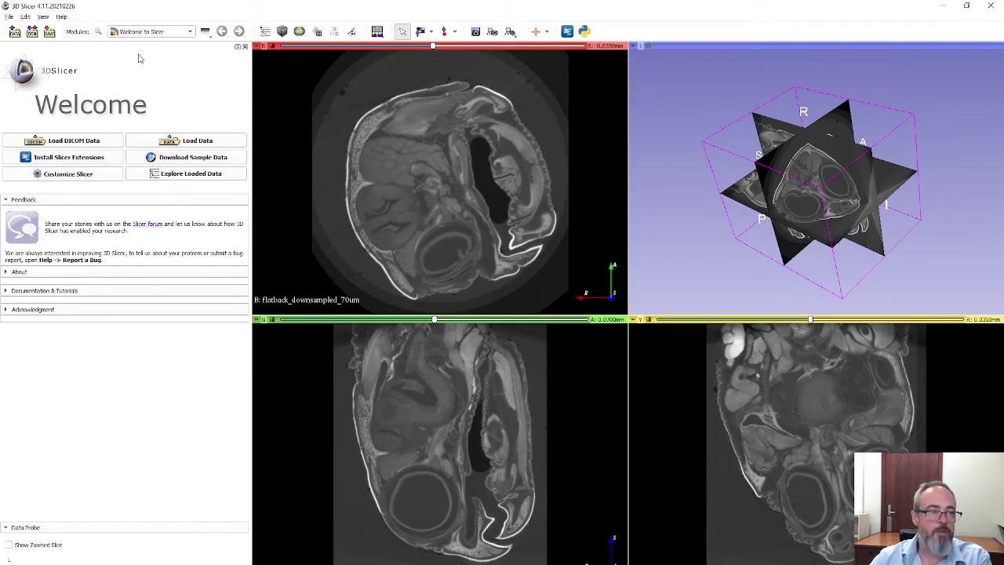
Insert a new transform from the flatback_downsampled_70um volume in the Data module's transform hierarchy
click(158, 33)
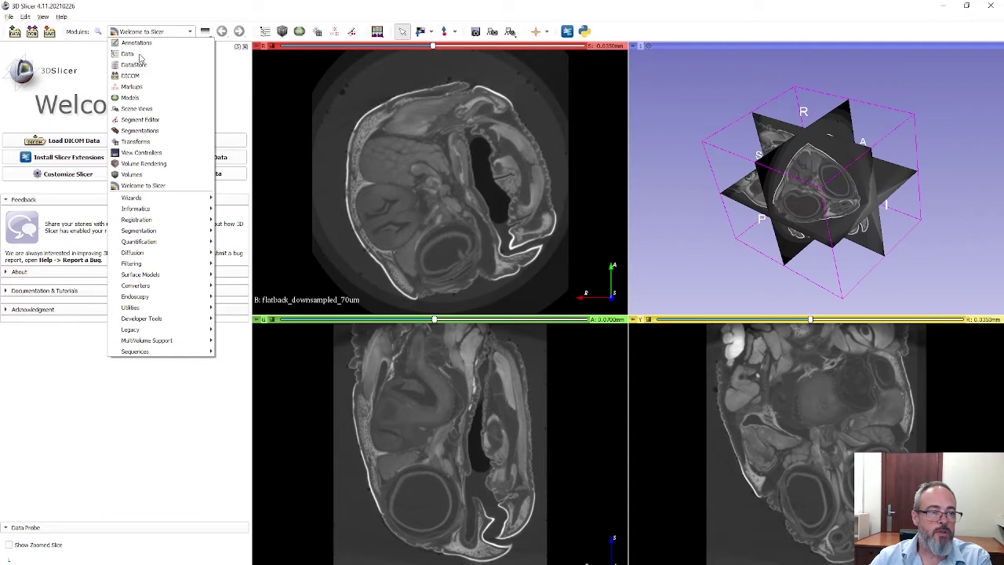
click(138, 54)
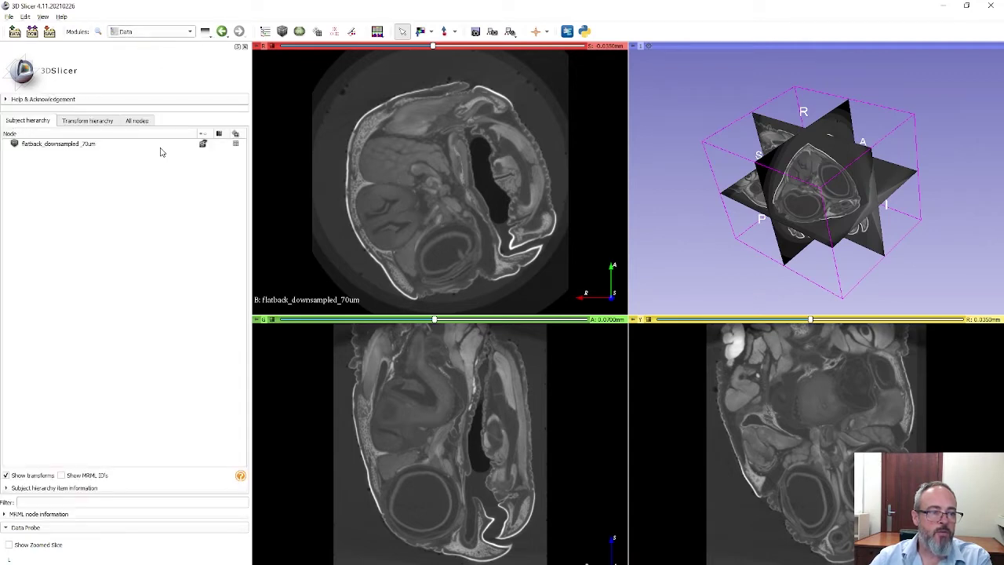
click(90, 122)
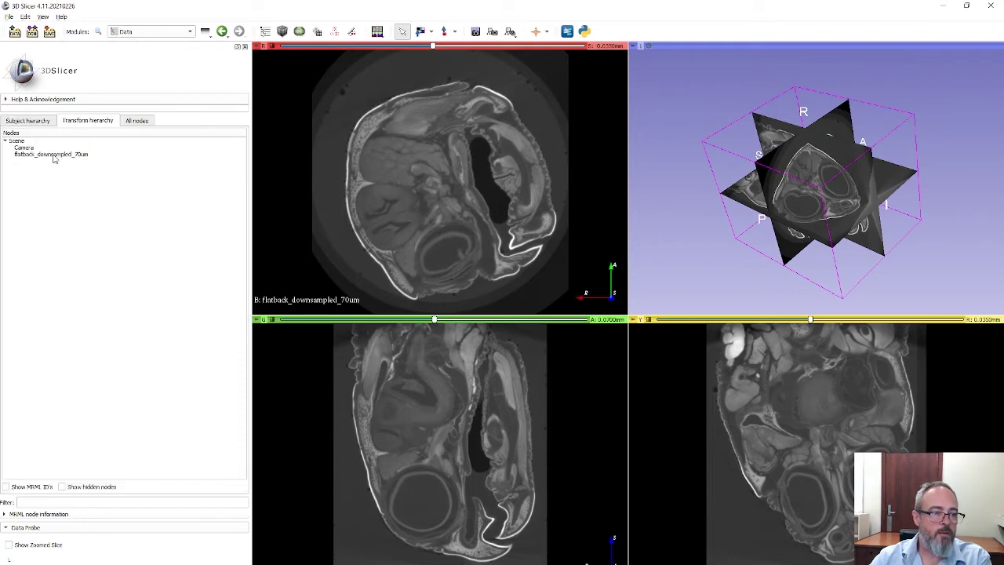
right_click(54, 156)
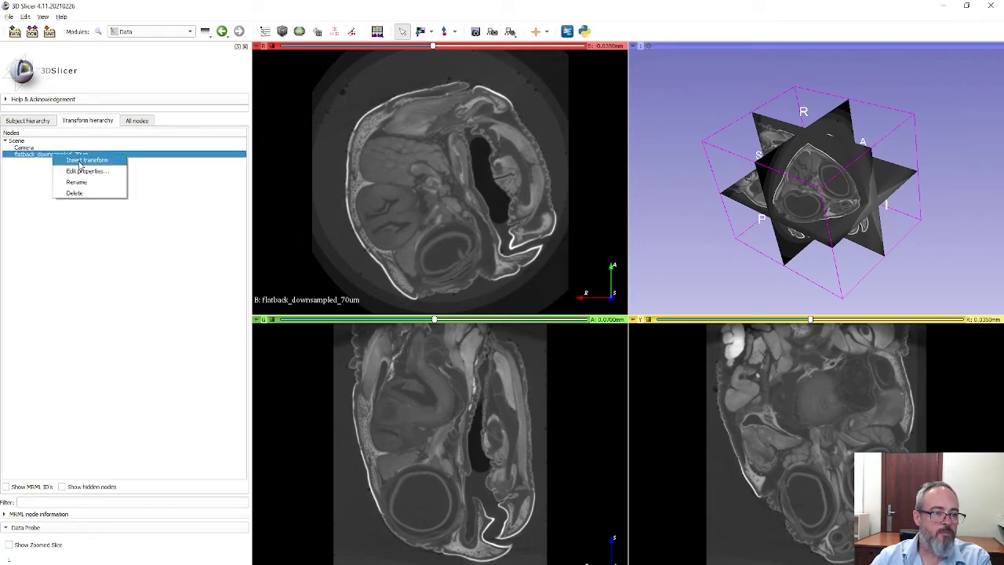
click(82, 160)
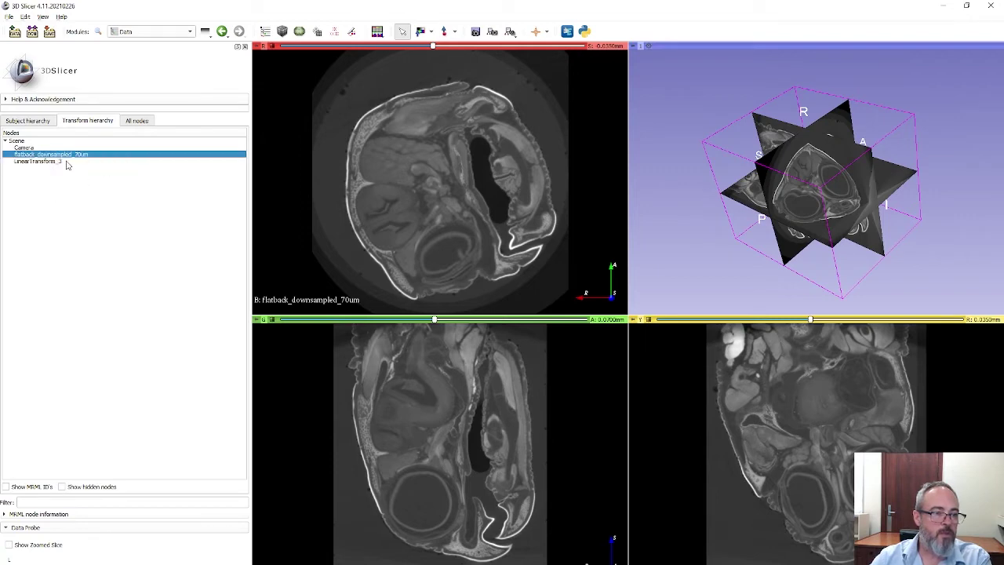
Assign LinearTransform_3 to the flatback_downsampled_70um volume in the subject hierarchy
click(31, 121)
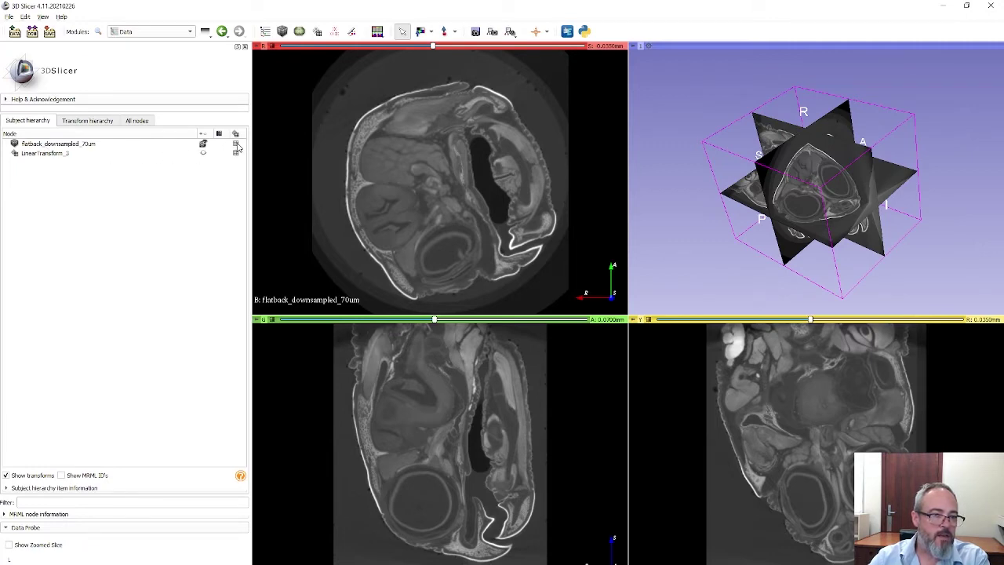
click(236, 145)
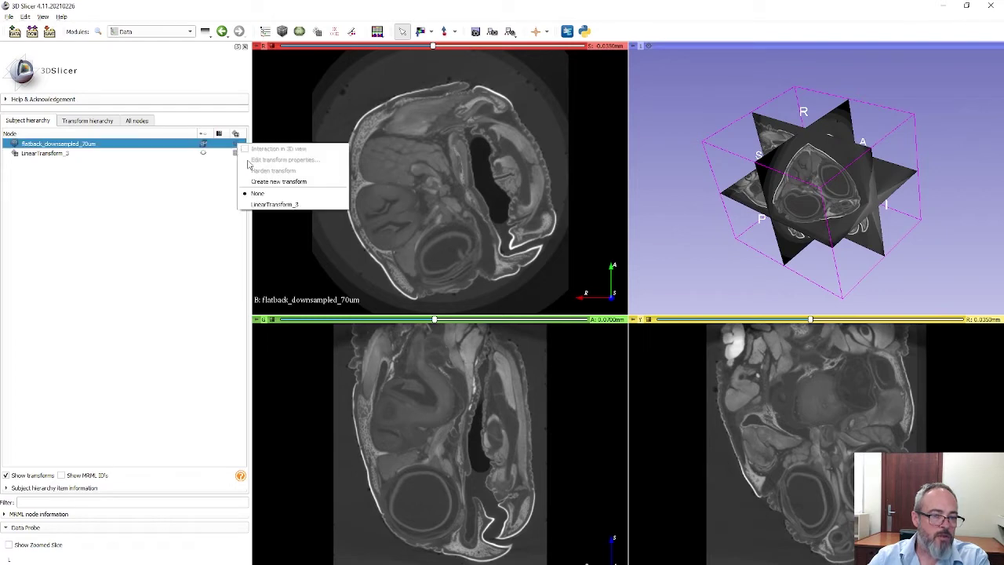
click(265, 206)
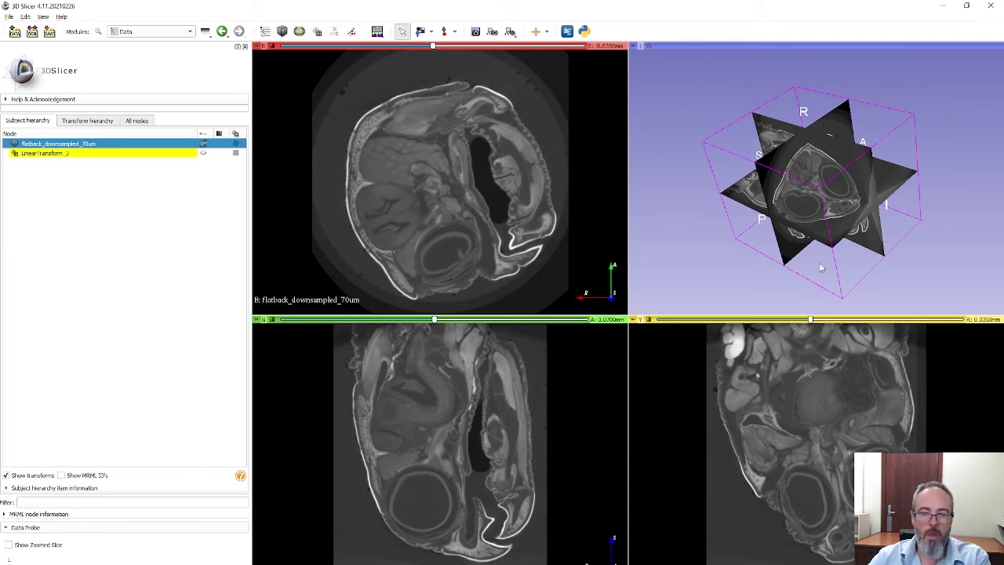
Open the Transforms module, try an LR translation of 9 mm on the volume, and return it to 0 mm
click(190, 33)
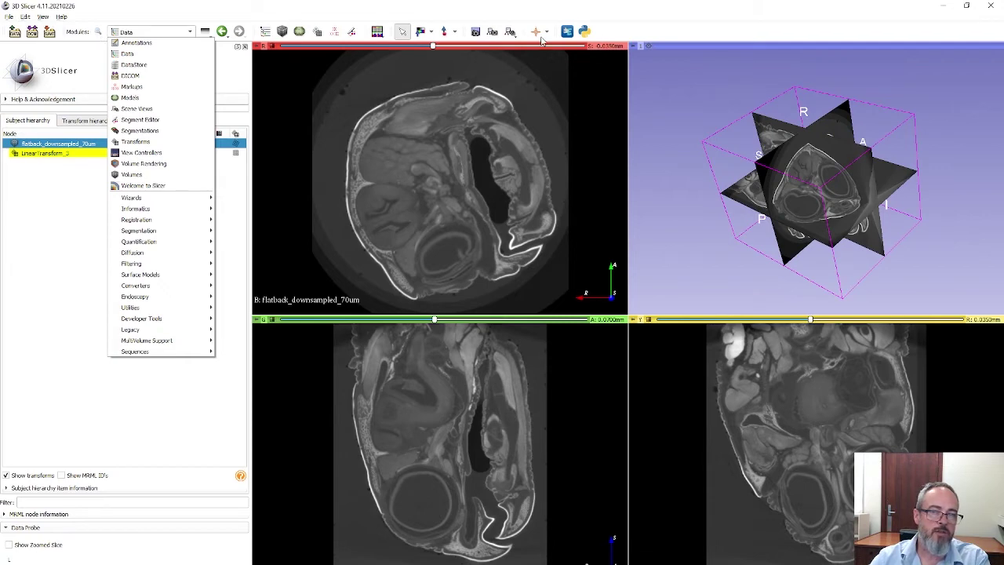
click(136, 142)
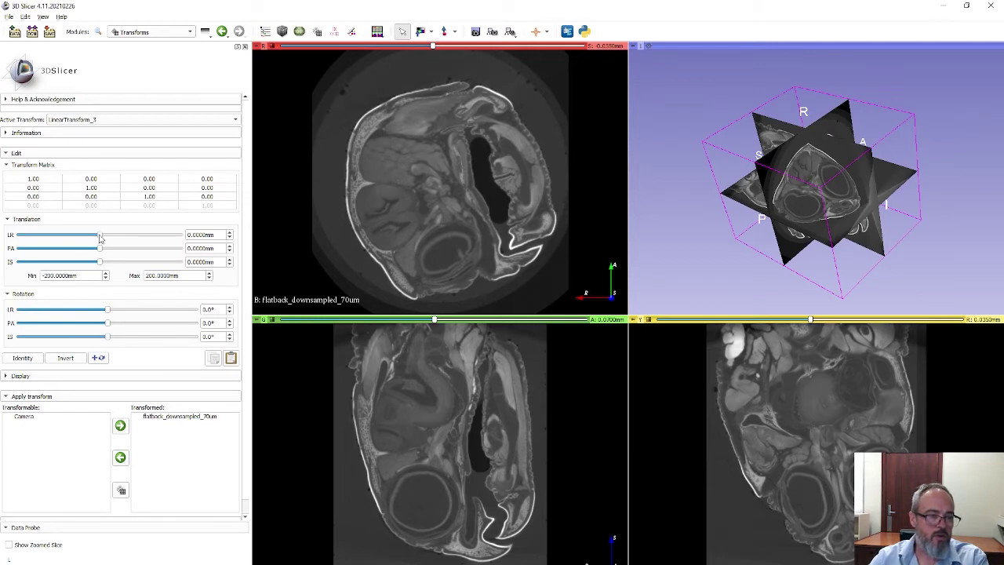
drag(99, 236, 103, 235)
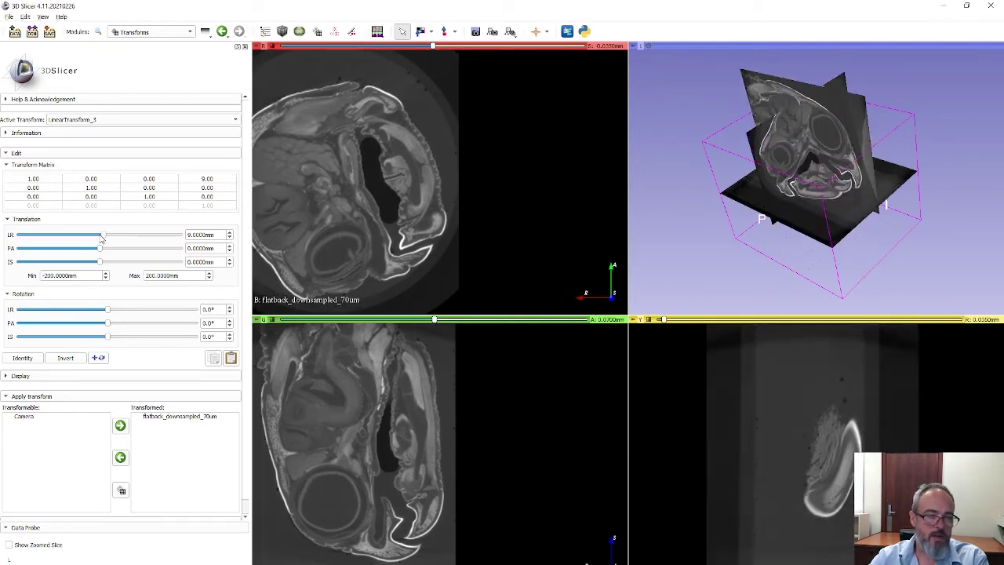
scroll(101, 238, down, 8)
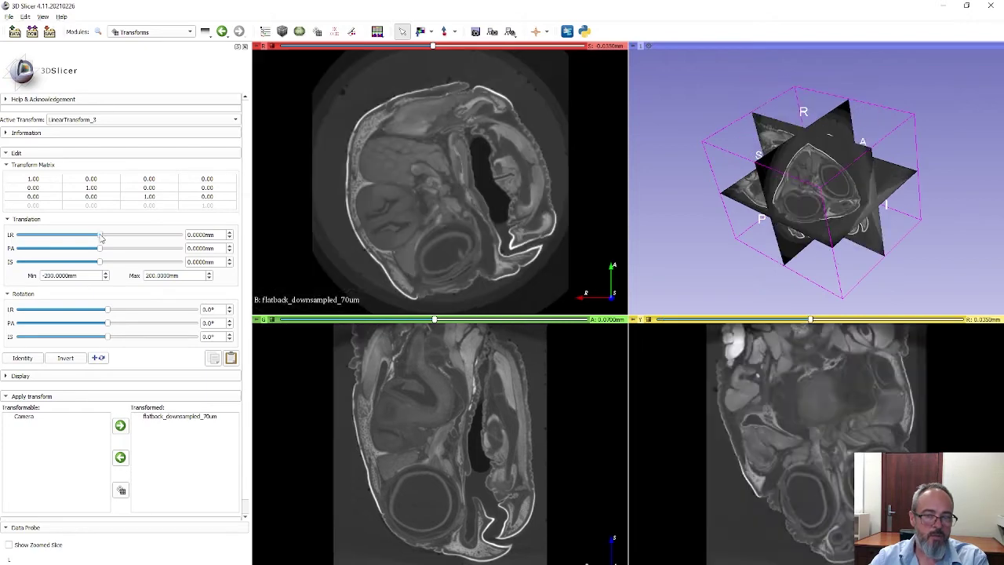
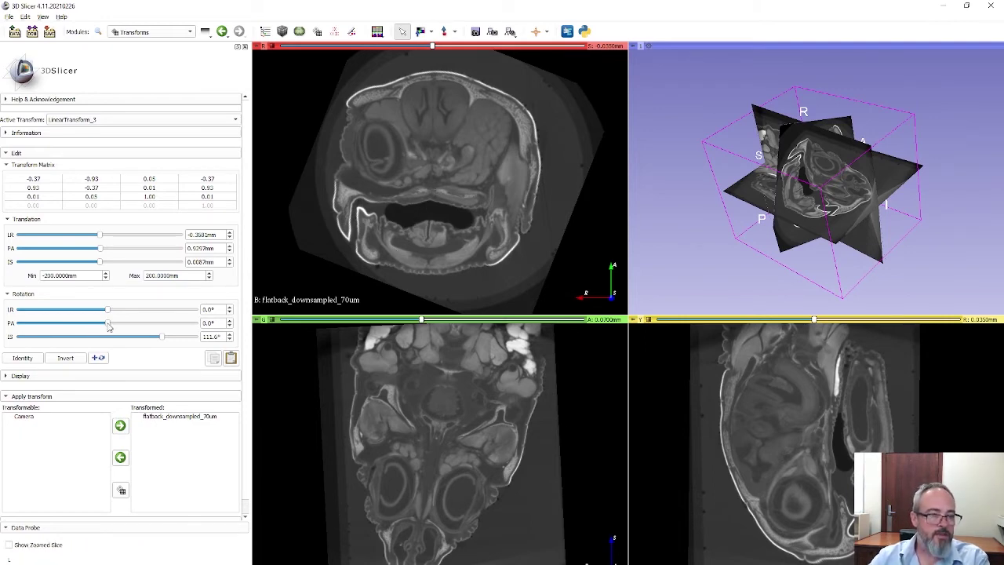
Align the head with the slice planes by rotating PA to about -168.2°, IS by a further 2.7° and PA by a further -1.6°
drag(106, 328, 26, 323)
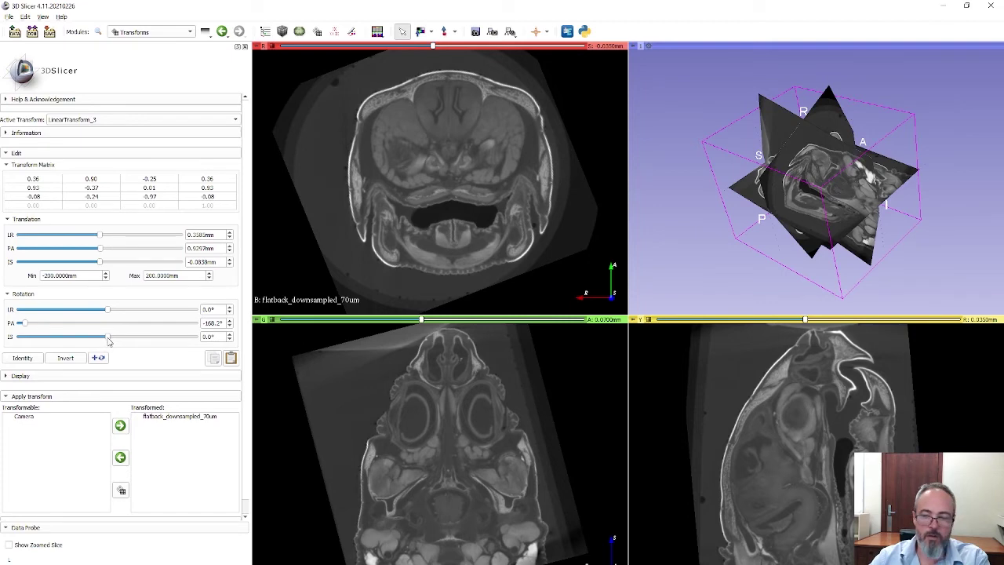
mouse_move(109, 339)
mouse_down()
mouse_move(94, 338)
mouse_move(114, 339)
mouse_up()
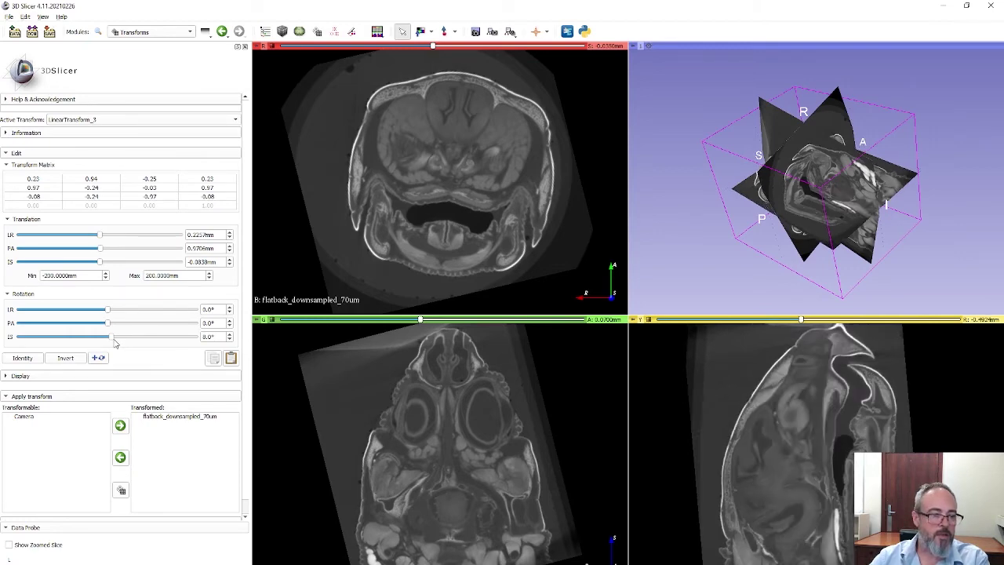
drag(113, 339, 111, 339)
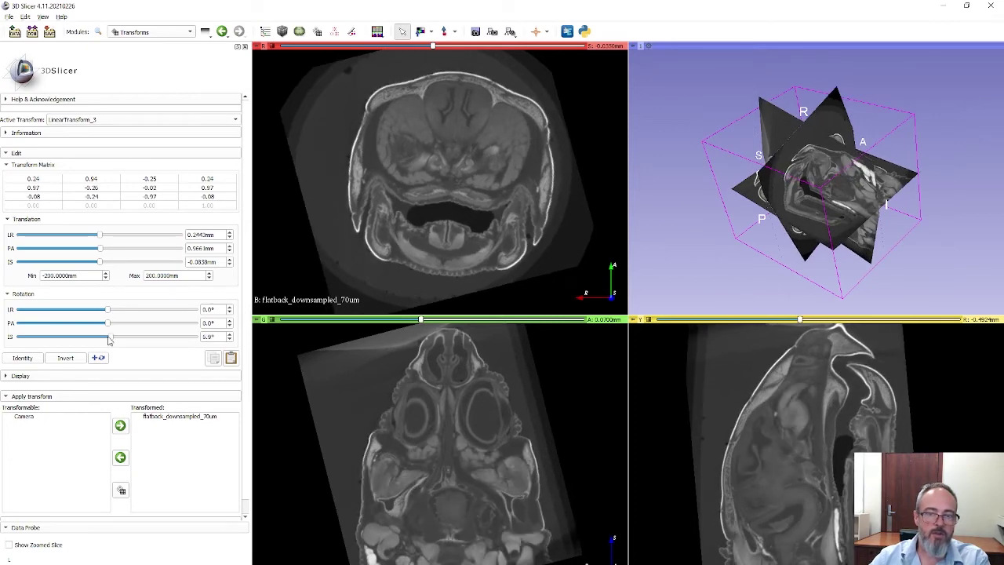
drag(110, 338, 109, 339)
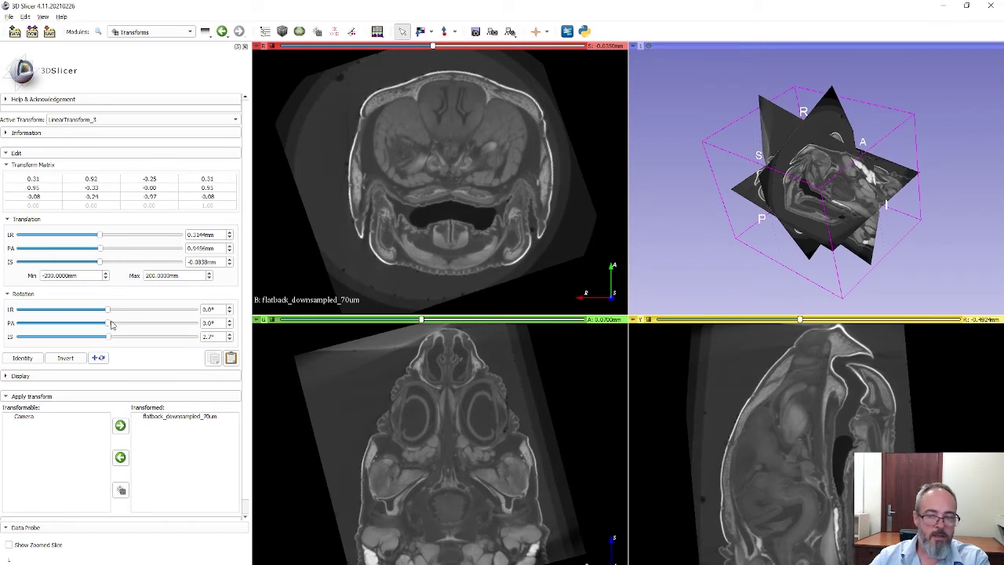
drag(108, 322, 106, 325)
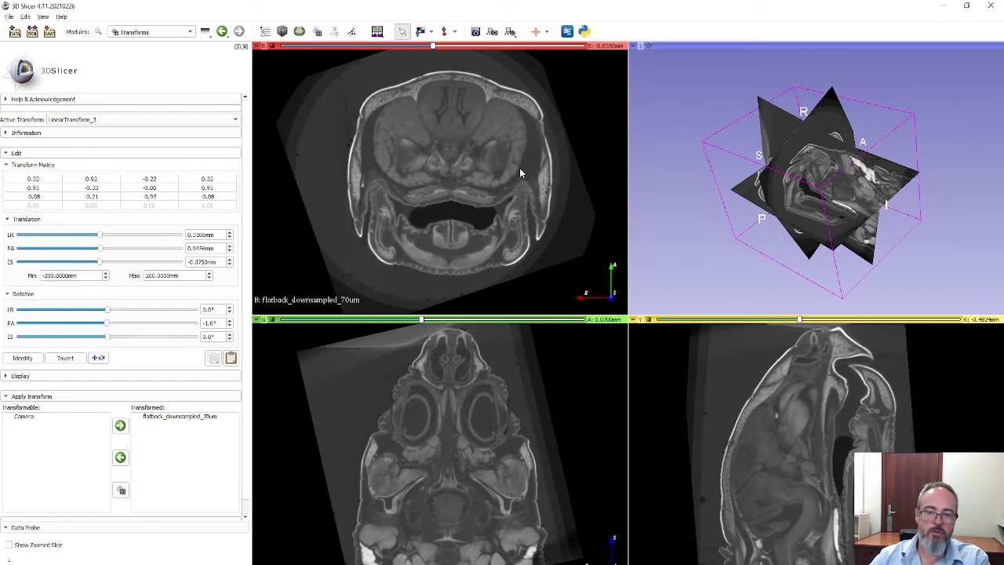
Harden LinearTransform_3 on the transformed flatback_downsampled_70um volume
drag(927, 250, 750, 225)
drag(956, 150, 542, 236)
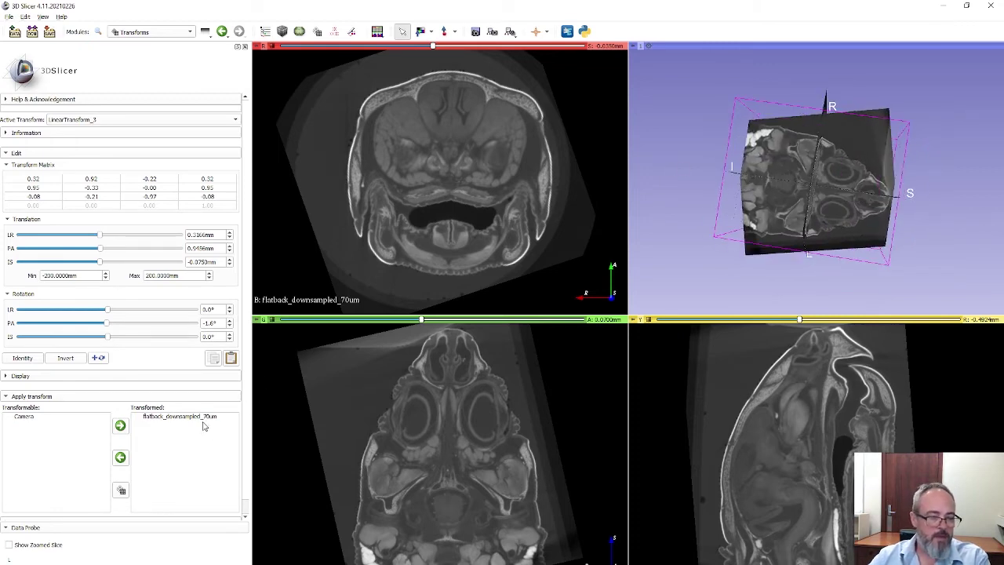
click(174, 417)
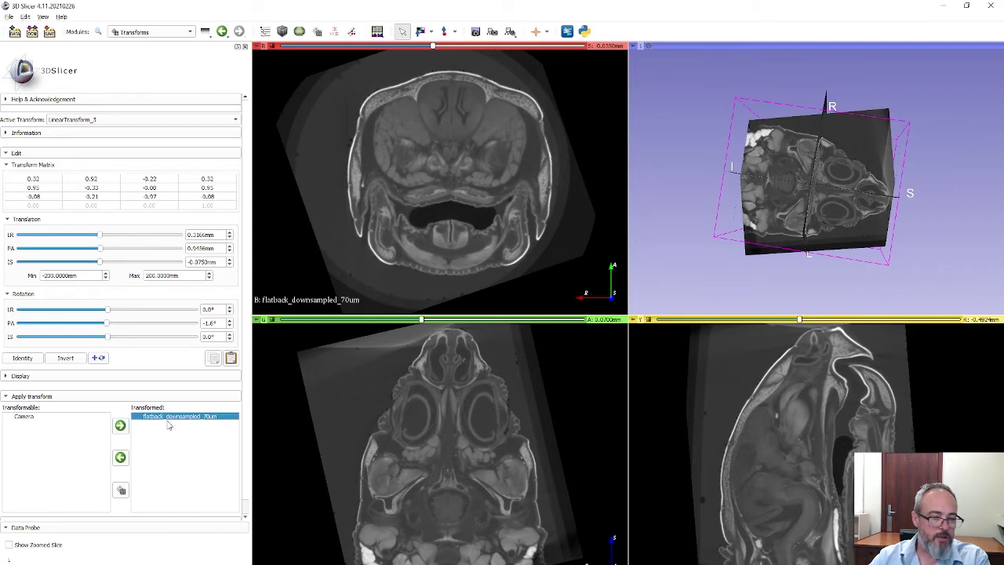
click(121, 491)
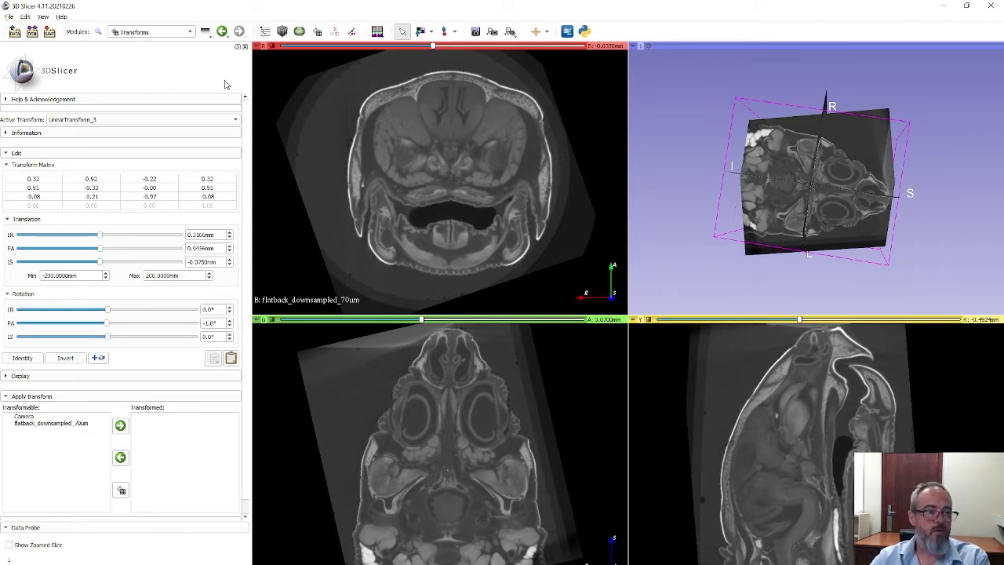
Search the modules for "resample" and open the Resample Scalar Volume module
click(181, 34)
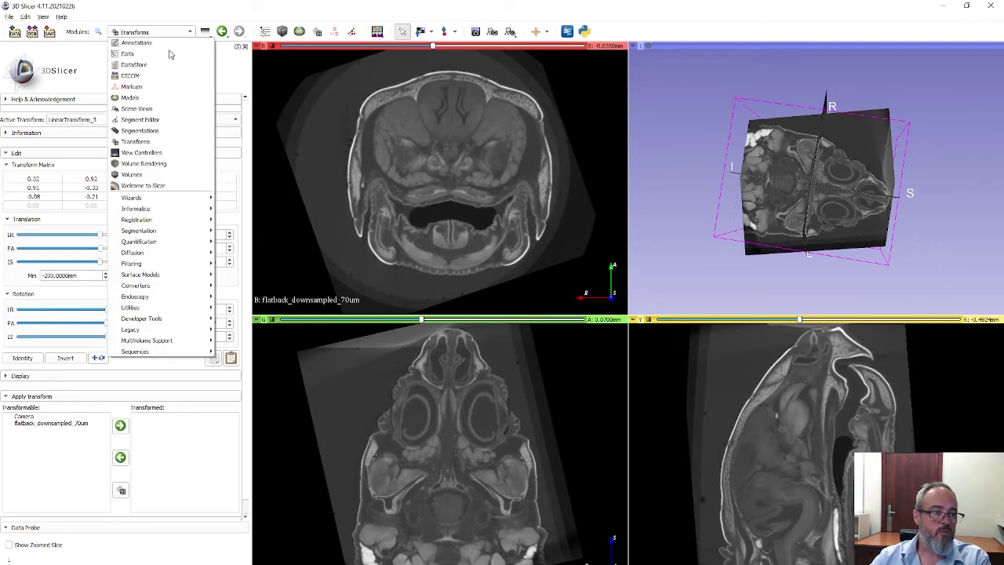
click(98, 32)
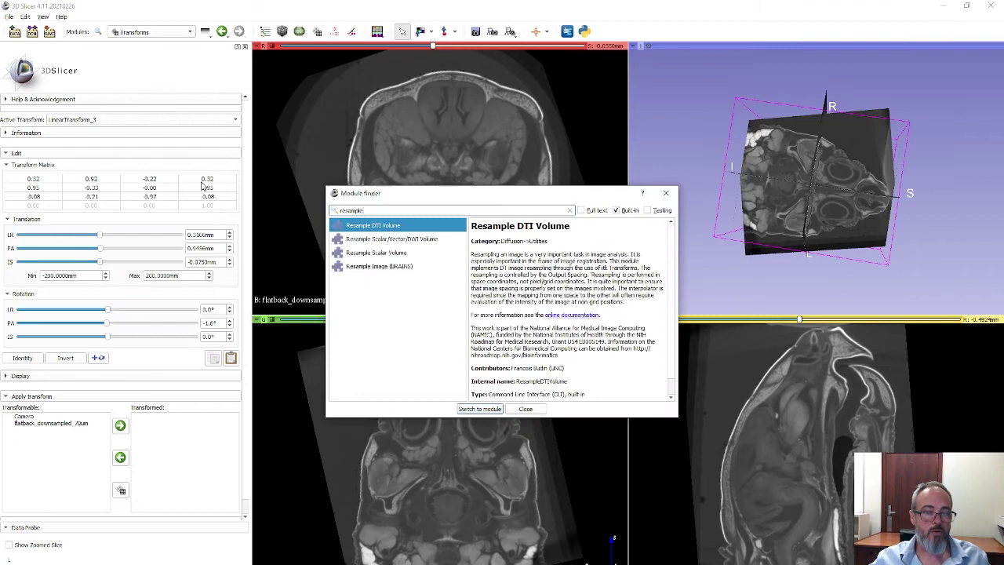
click(369, 253)
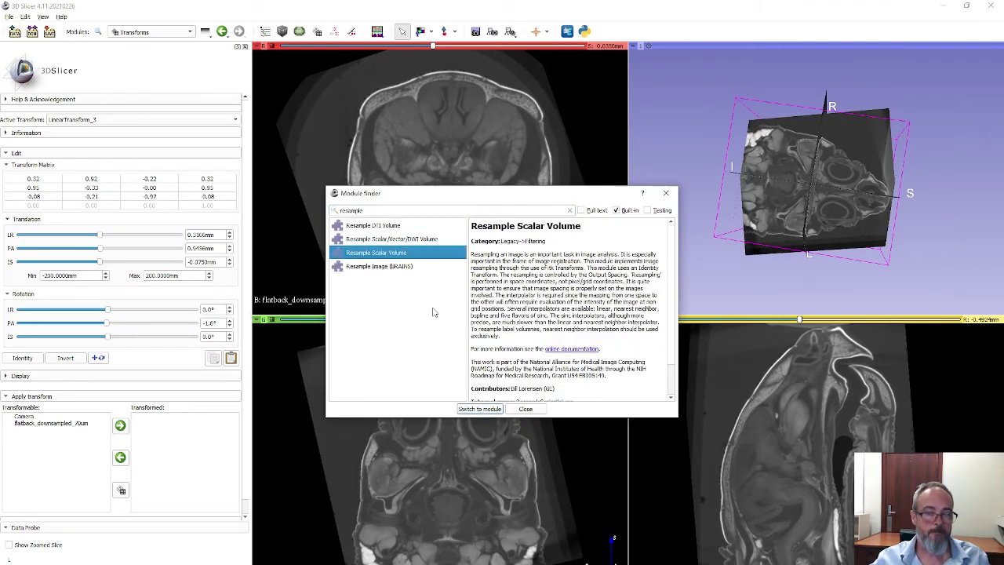
click(478, 409)
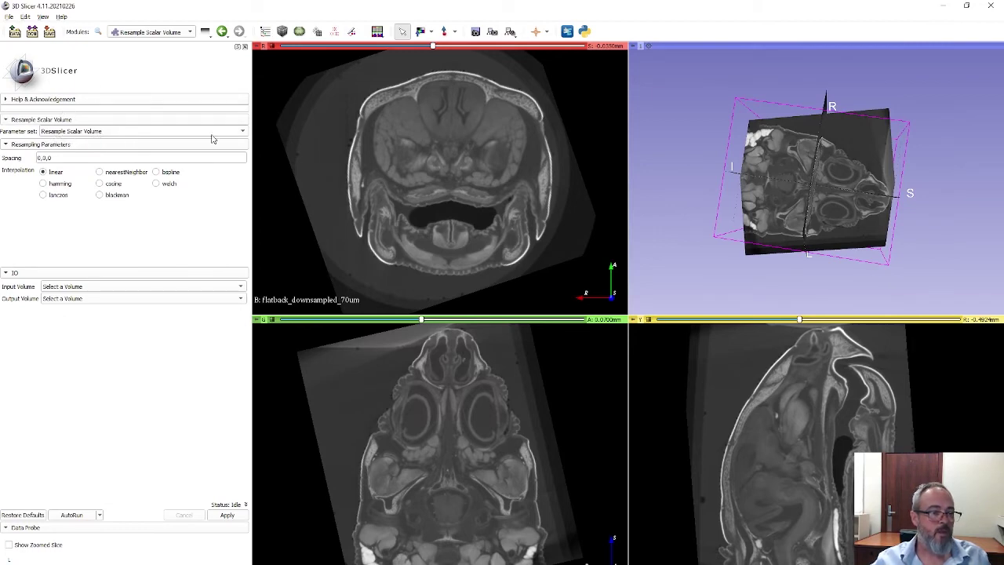
Set the resampling interpolation to lanczos and choose flatback_downsampled_70um as the input volume
mouse_move(51, 206)
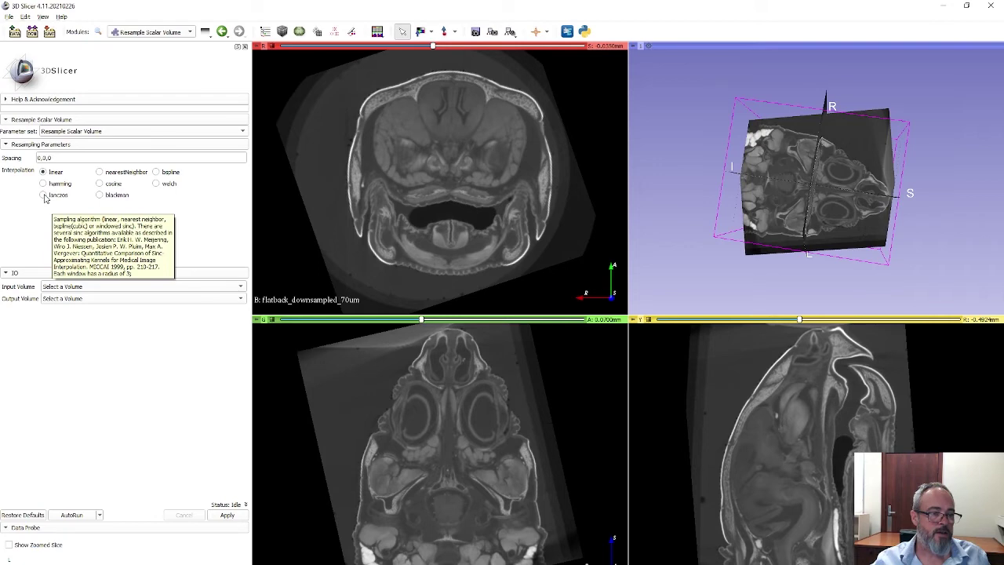
click(43, 195)
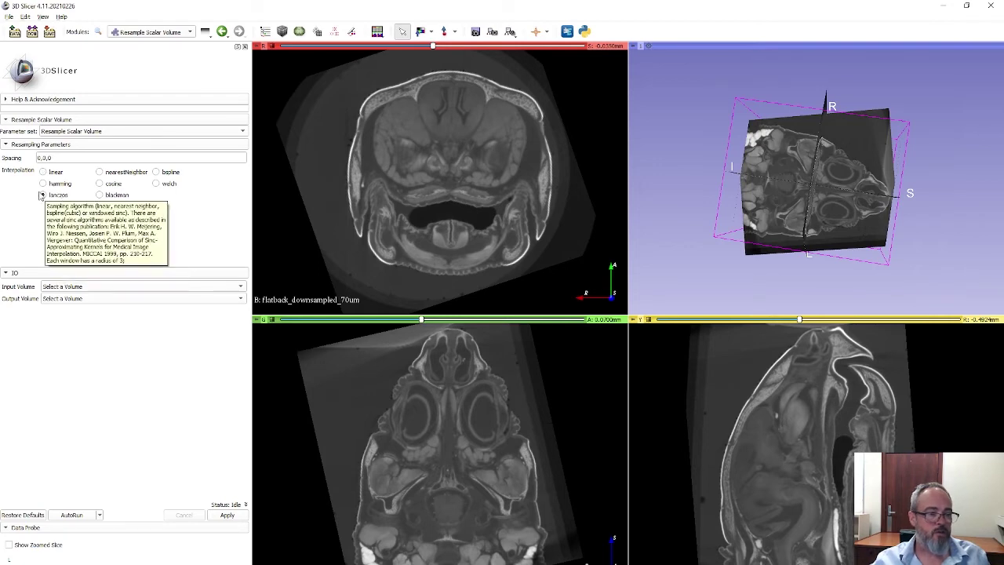
mouse_move(60, 205)
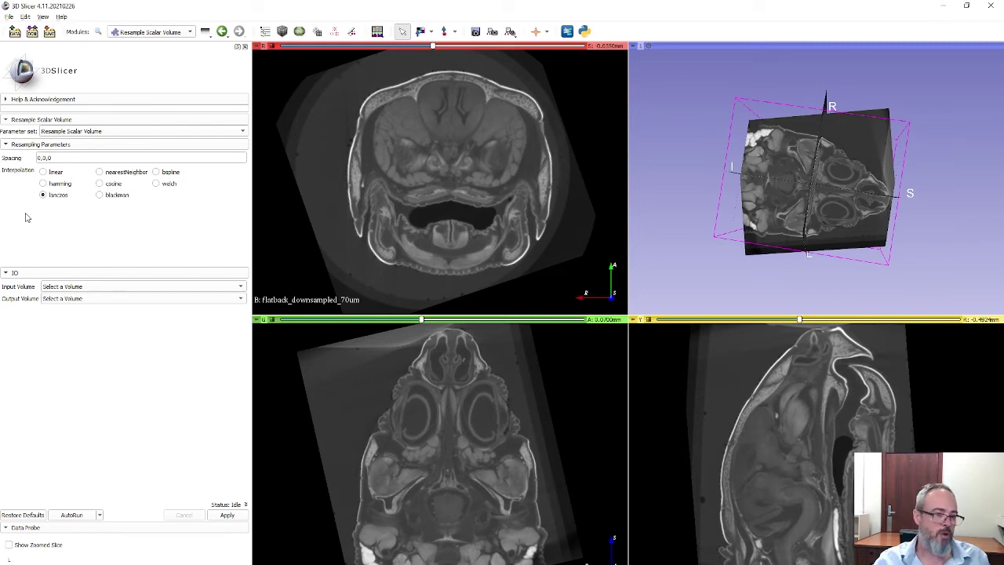
click(90, 287)
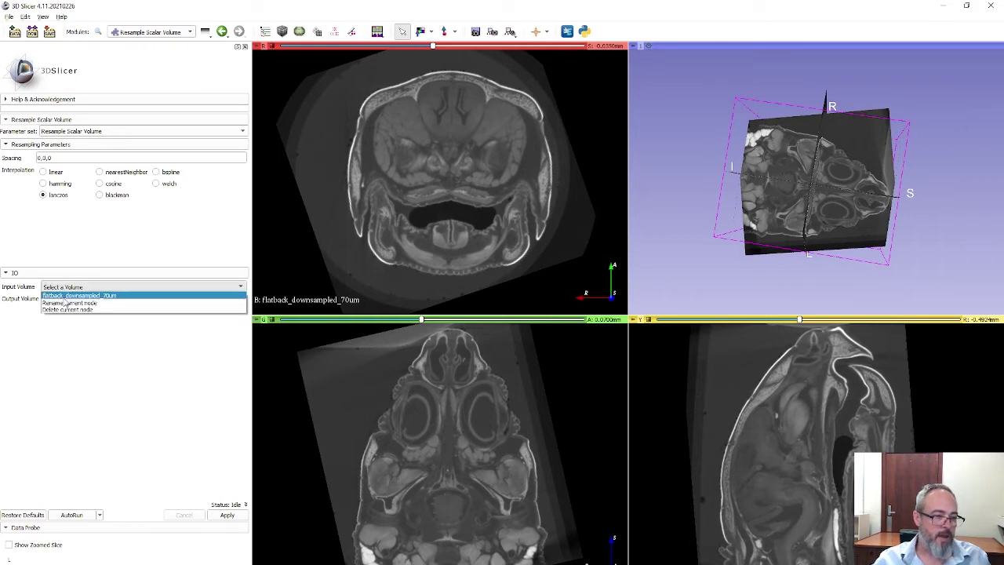
click(70, 296)
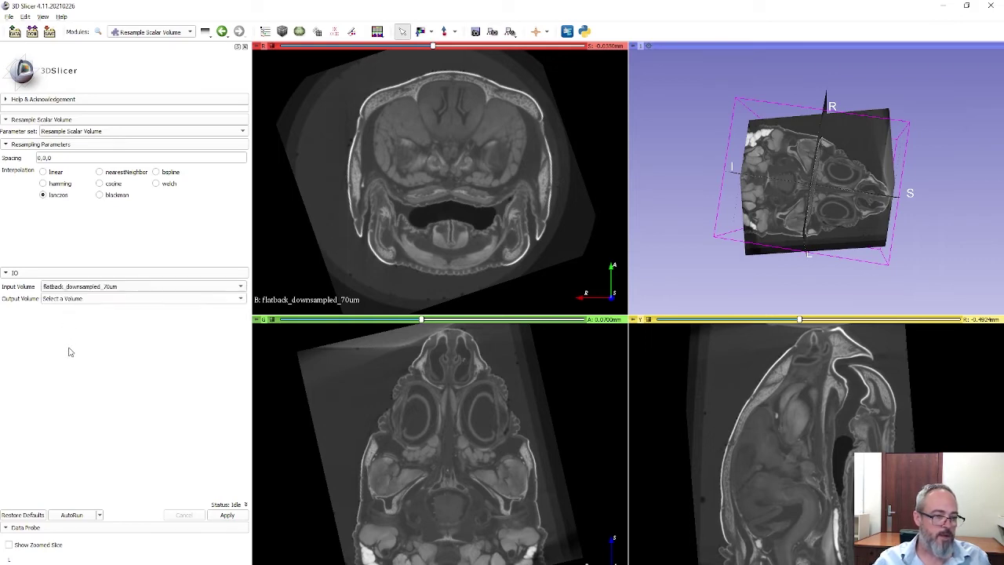
Create a new output volume named flatback_resampled and run the resampling
click(63, 301)
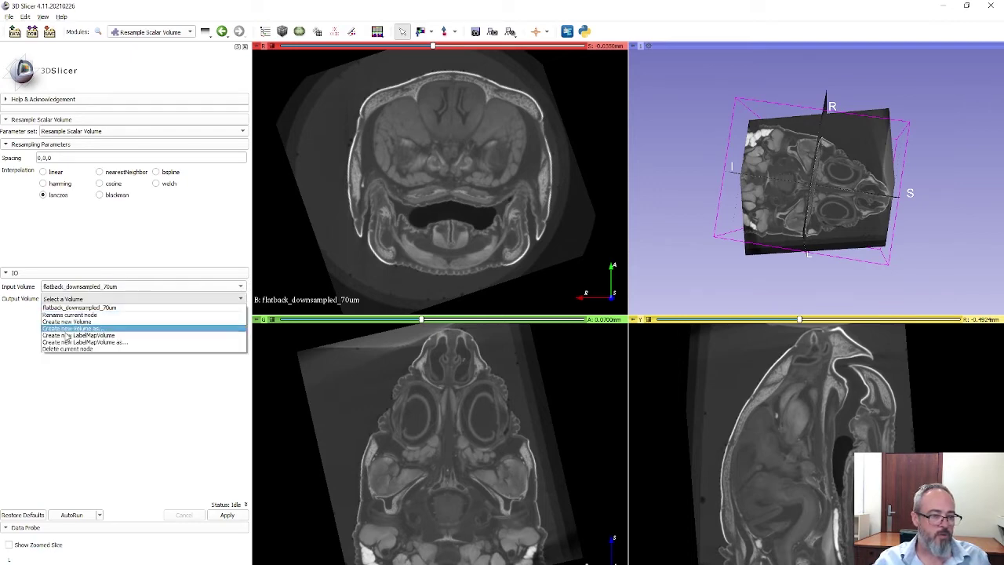
click(66, 330)
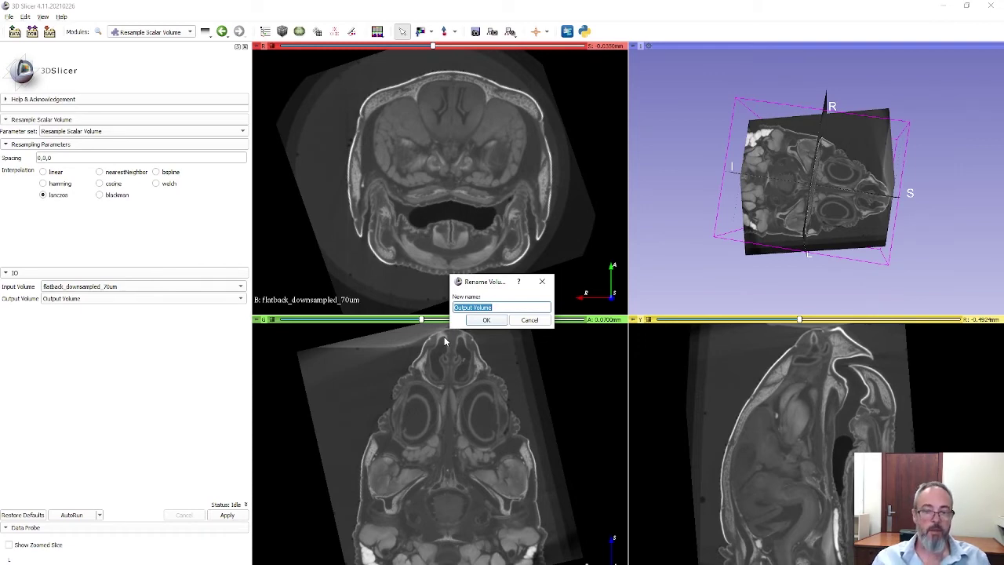
text(flatback_resampled)
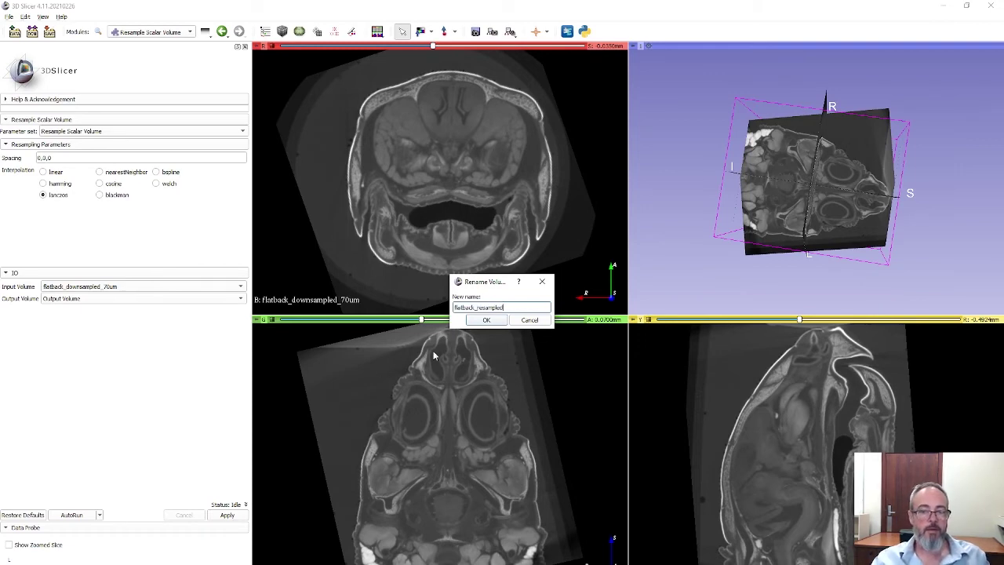
click(486, 320)
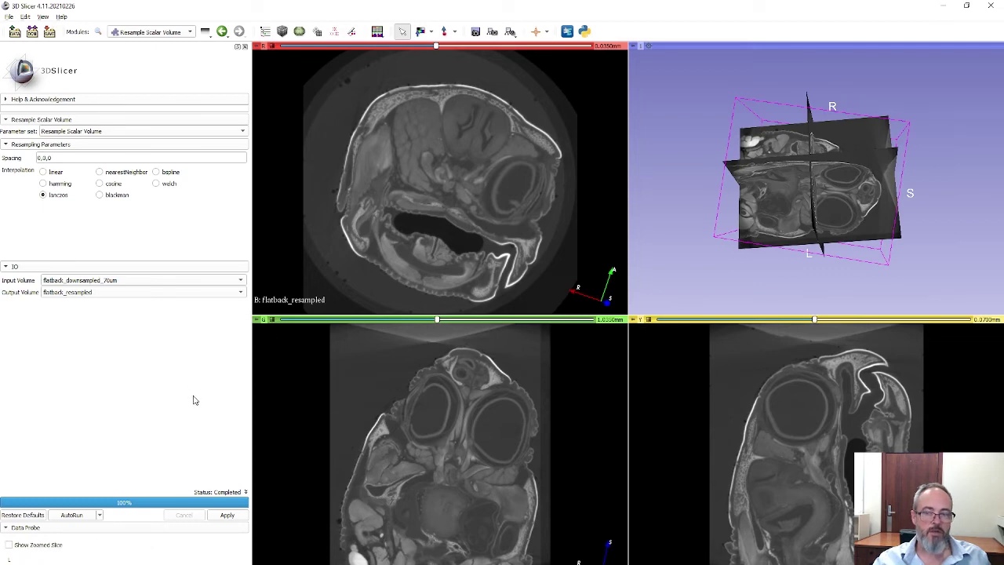
Set the red slice view to Axial, the green view to Sagittal and the yellow view to Coronal
mouse_move(257, 49)
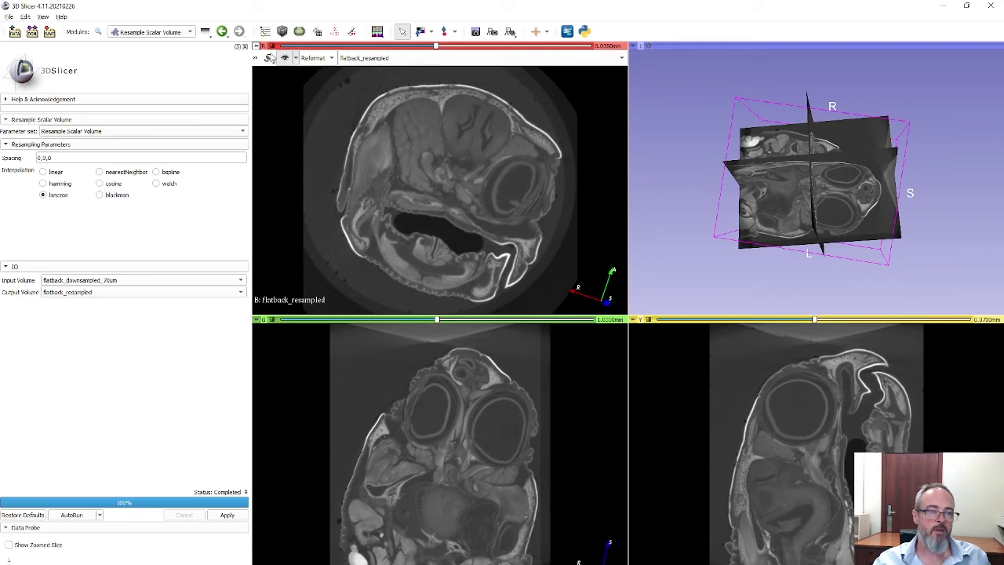
click(330, 58)
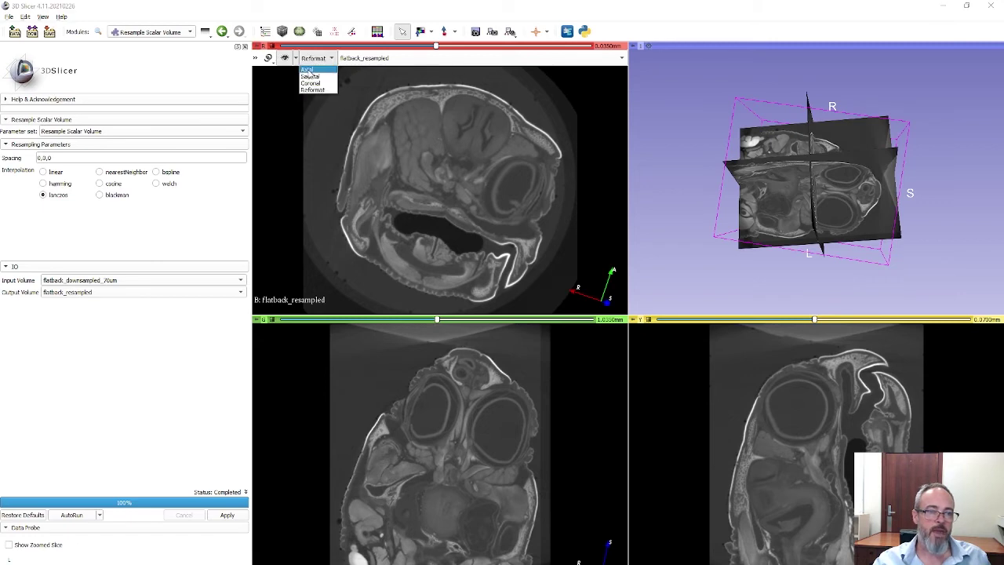
click(310, 72)
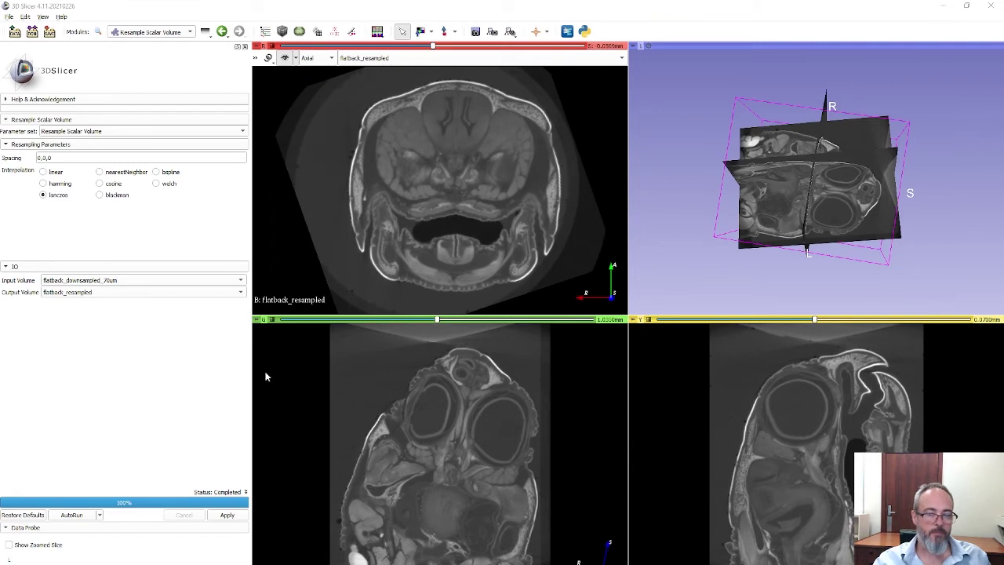
mouse_move(257, 322)
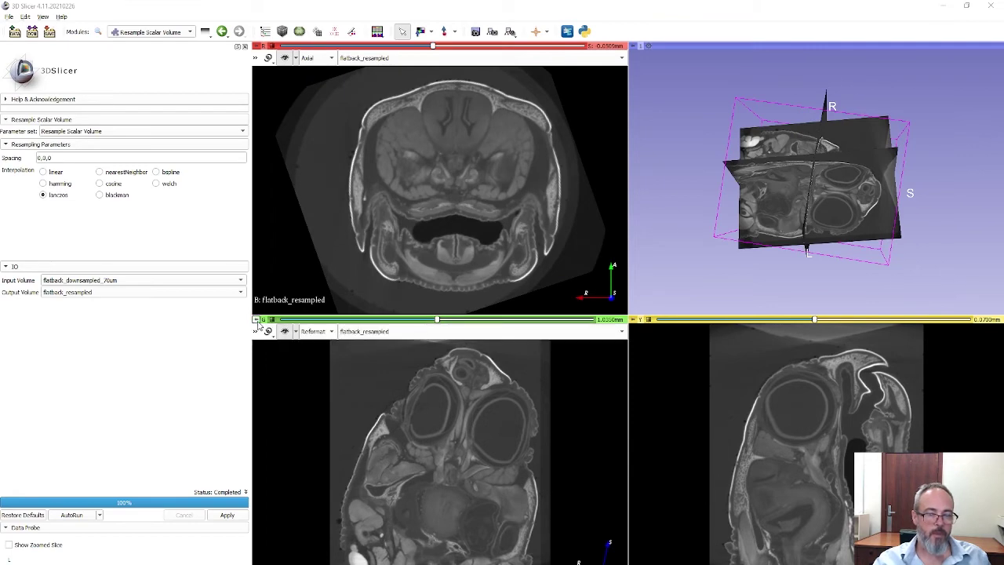
click(326, 332)
click(312, 352)
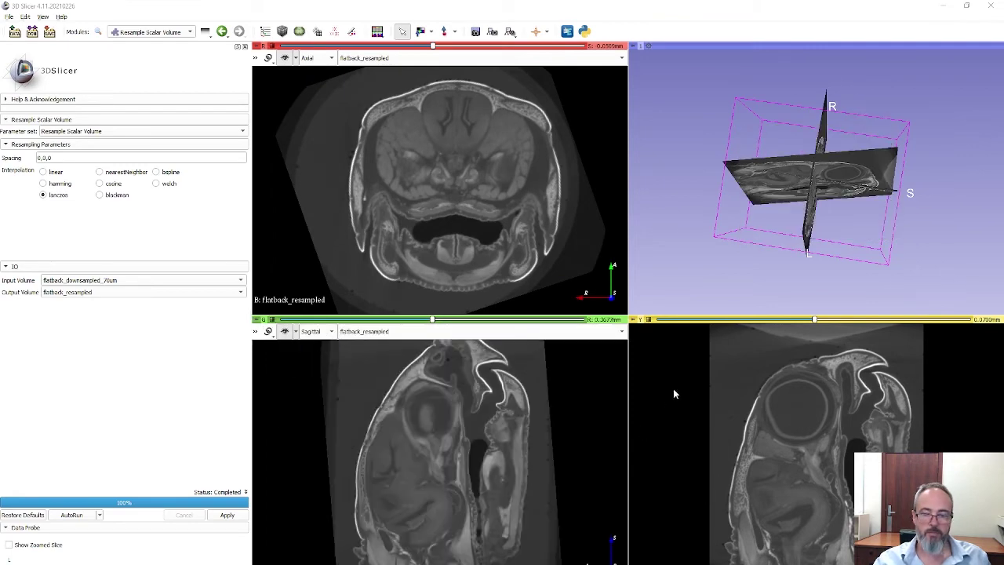
mouse_move(637, 320)
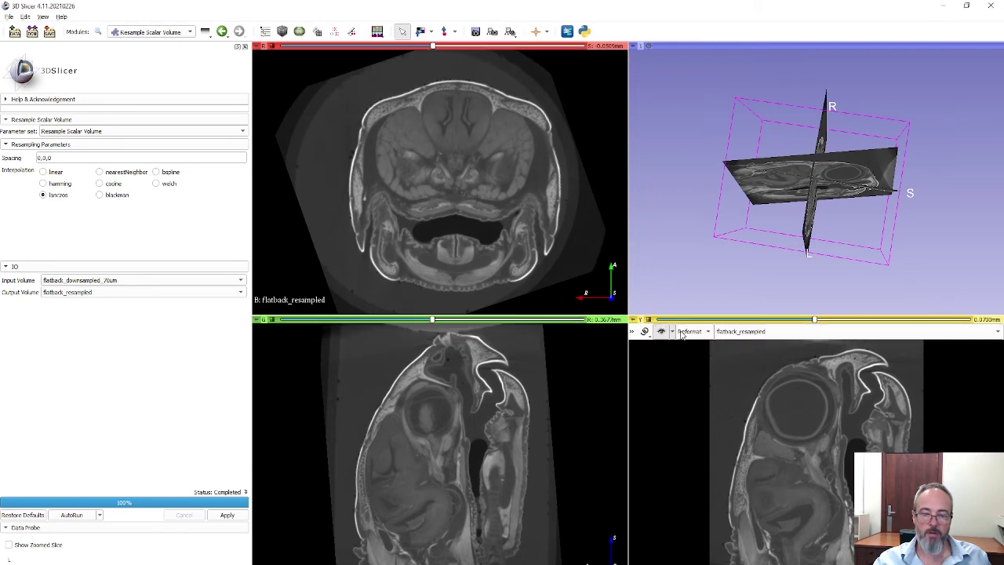
click(690, 330)
click(686, 356)
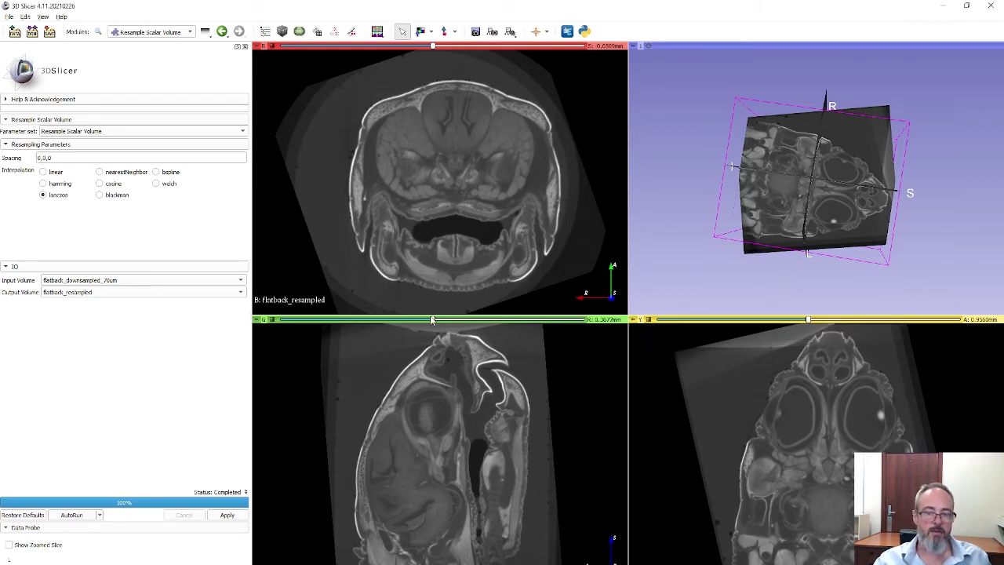
Examine the resampled head's alignment through the sagittal and axial slices and from several angles in 3D
drag(432, 321, 449, 321)
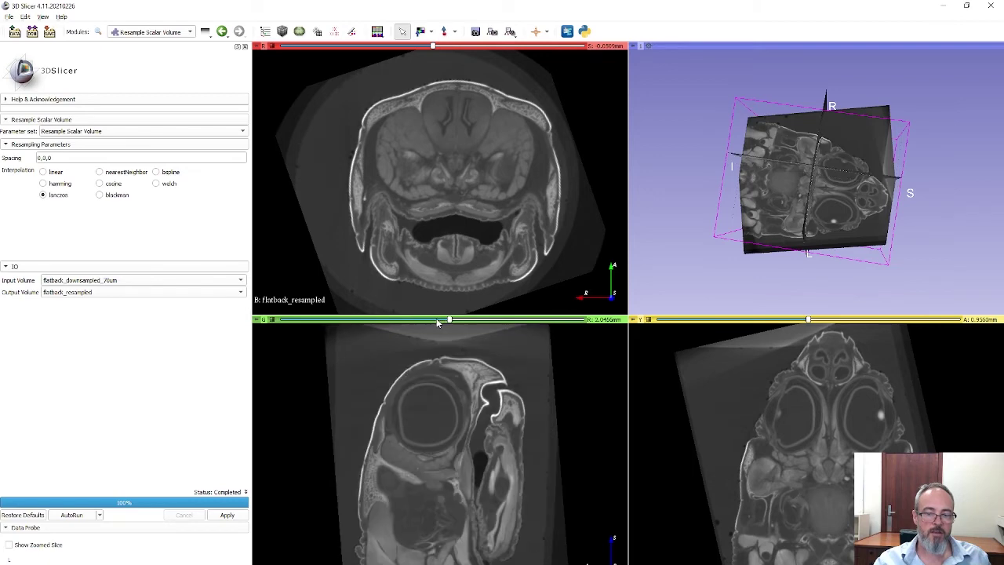
click(416, 319)
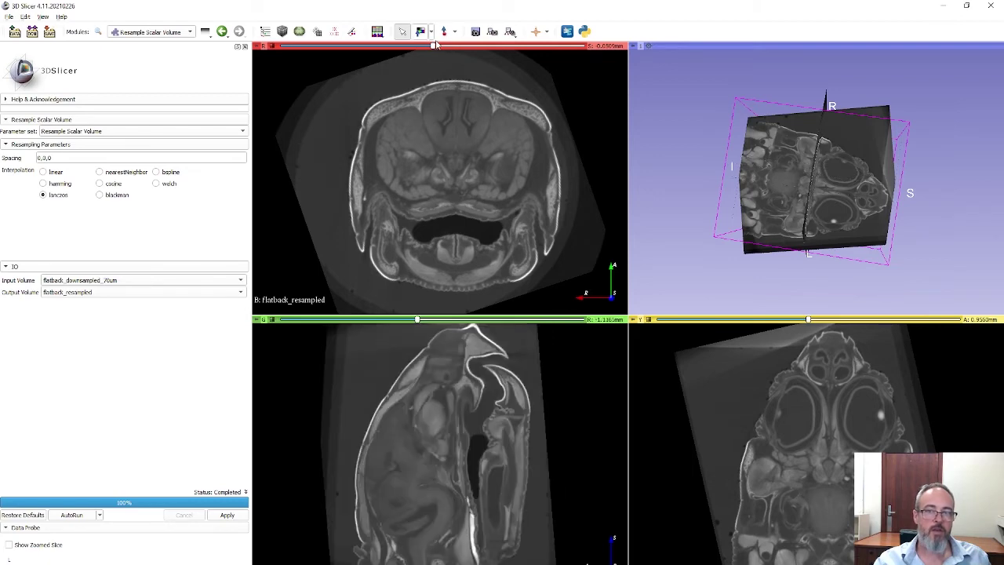
drag(433, 47, 461, 46)
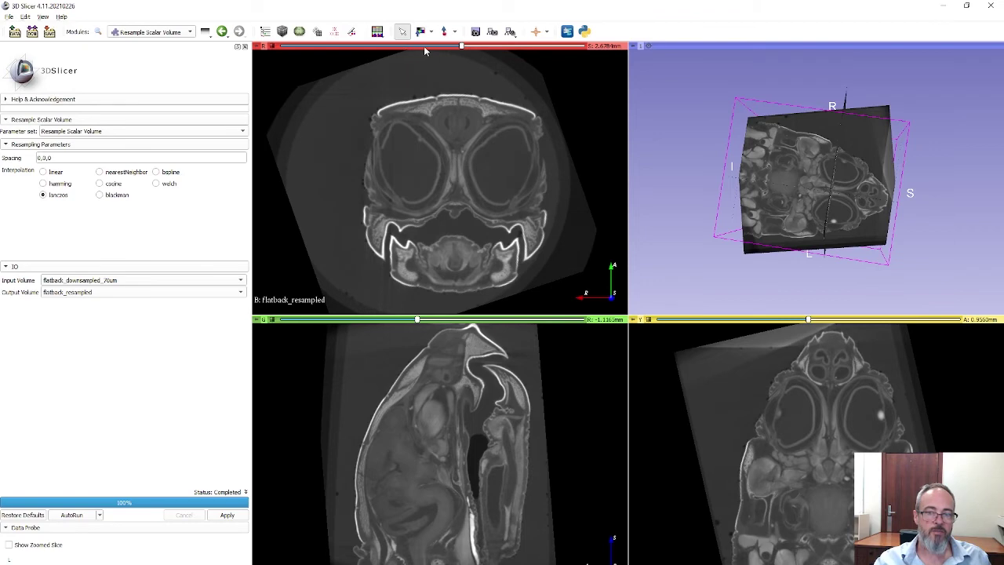
click(438, 47)
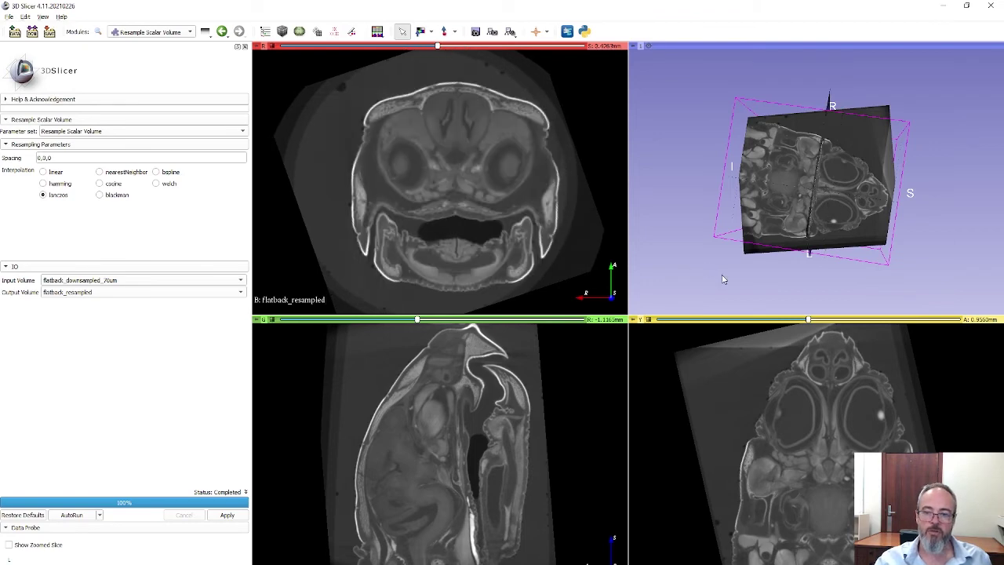
drag(761, 283, 740, 171)
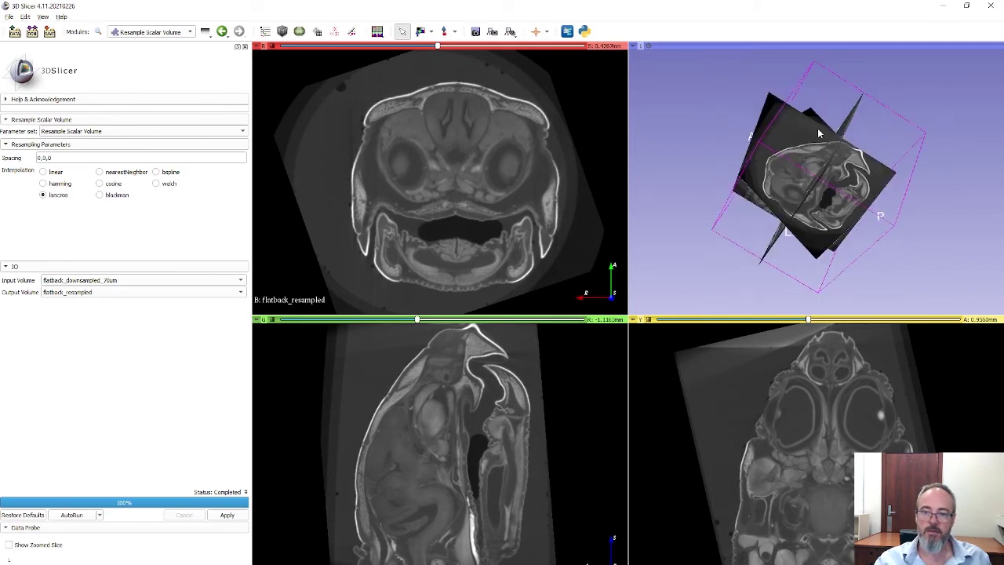
drag(817, 128, 788, 214)
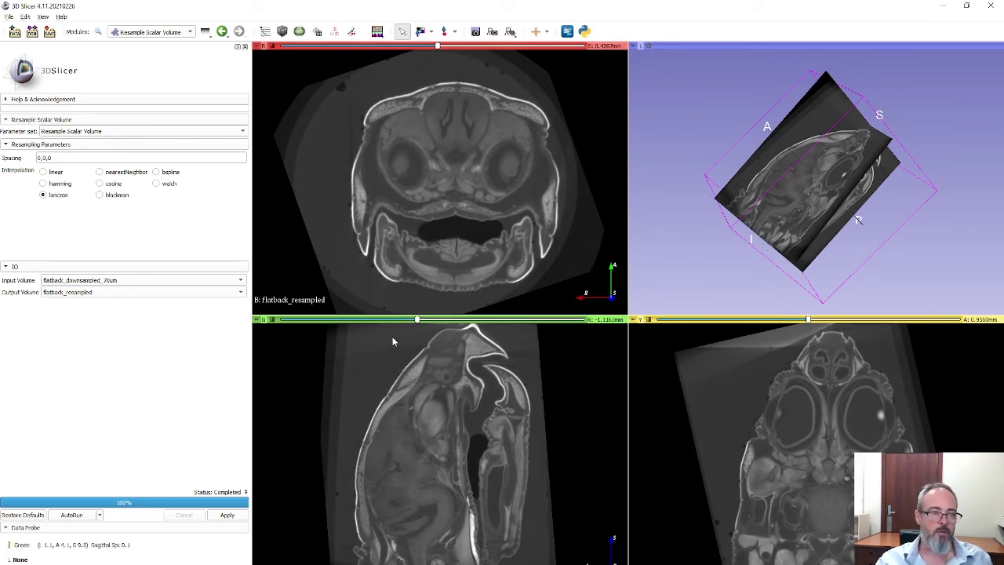
Search the modules for "crop" and open the Crop Volume module
click(189, 34)
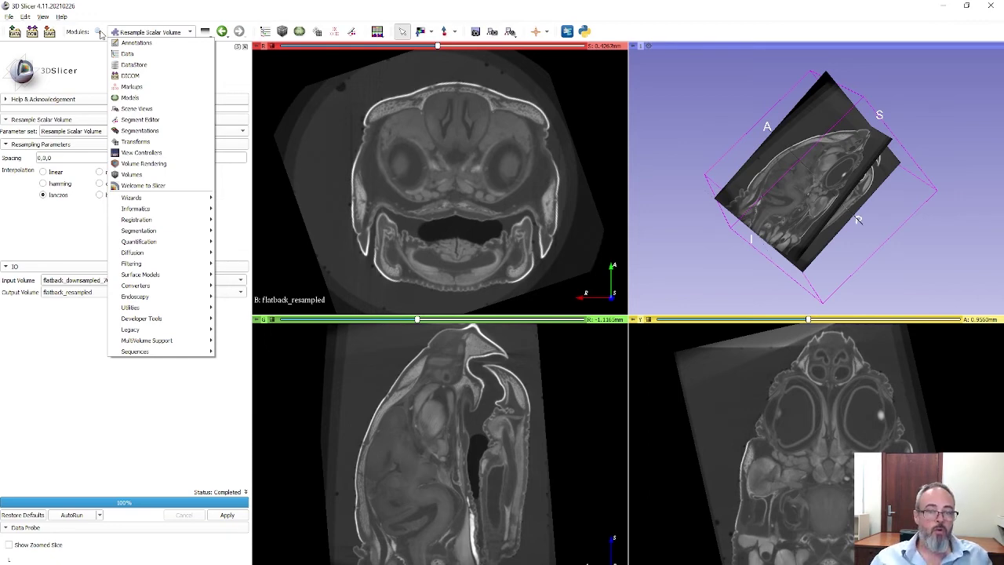
click(98, 32)
text(crop)
click(361, 226)
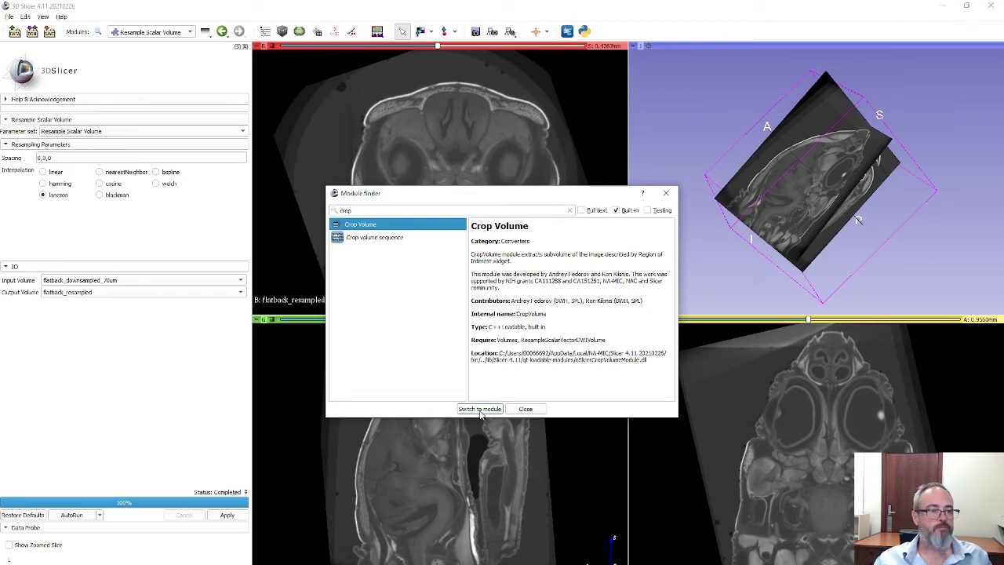
click(479, 408)
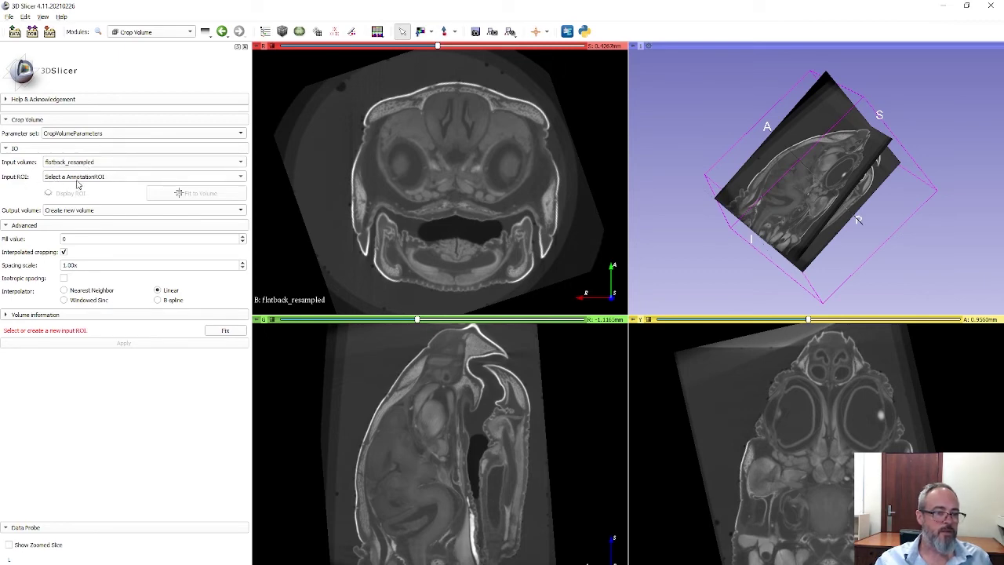
Create a new annotation ROI named flatback_cropped as the input ROI for cropping flatback_resampled
click(195, 177)
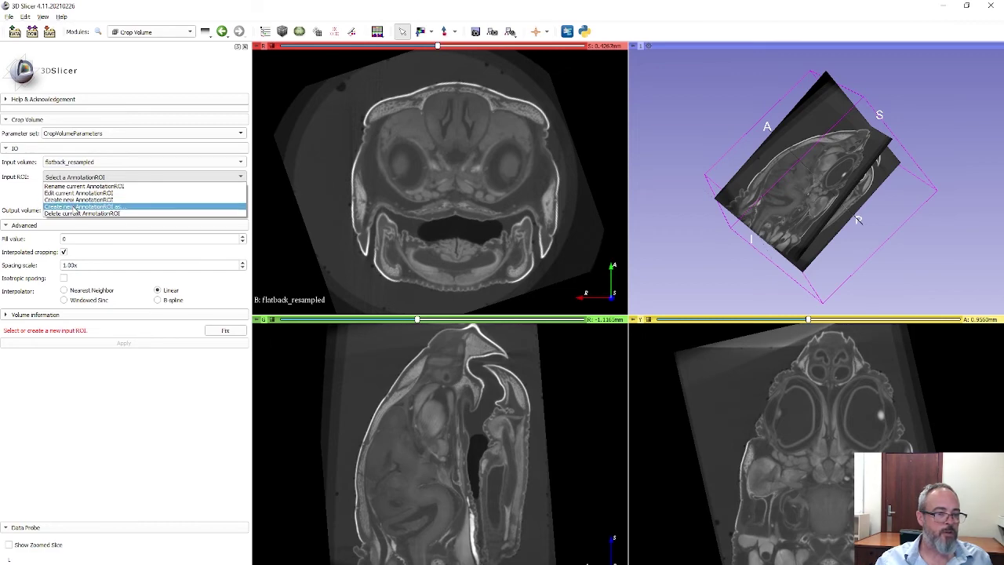
click(77, 206)
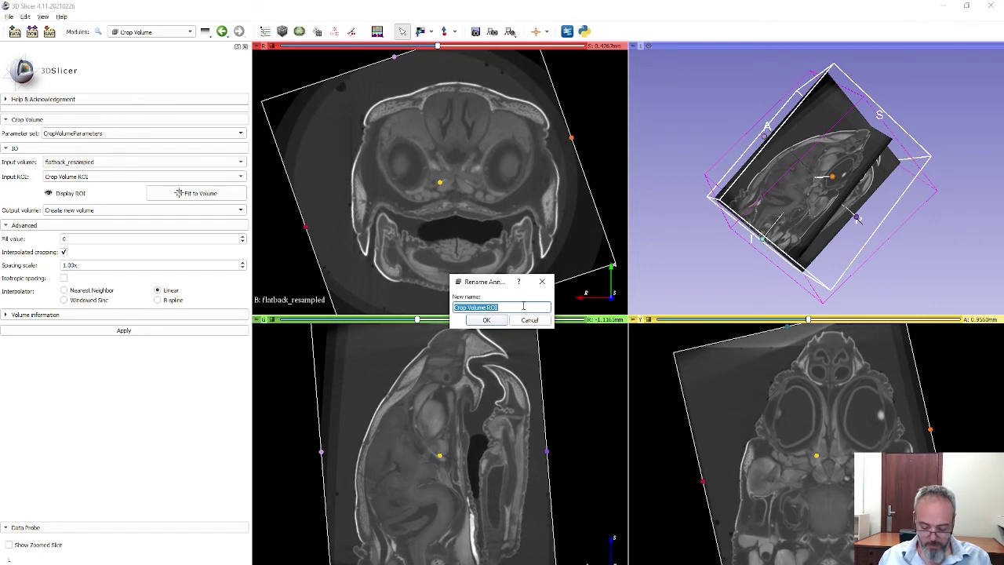
text(flatback_cropped)
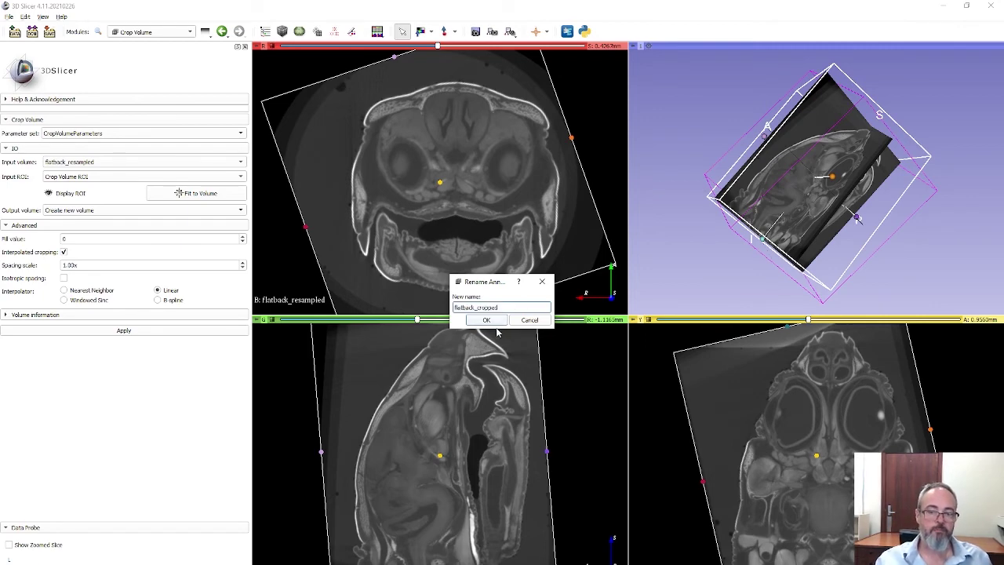
click(486, 321)
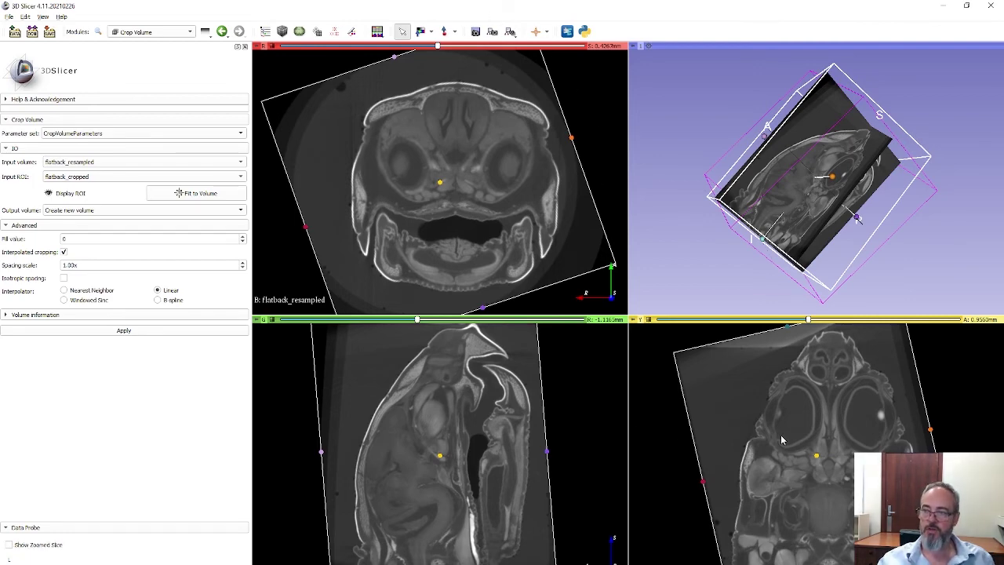
In the Data module, set the transform applied to the flatback_cropped ROI to None
click(153, 35)
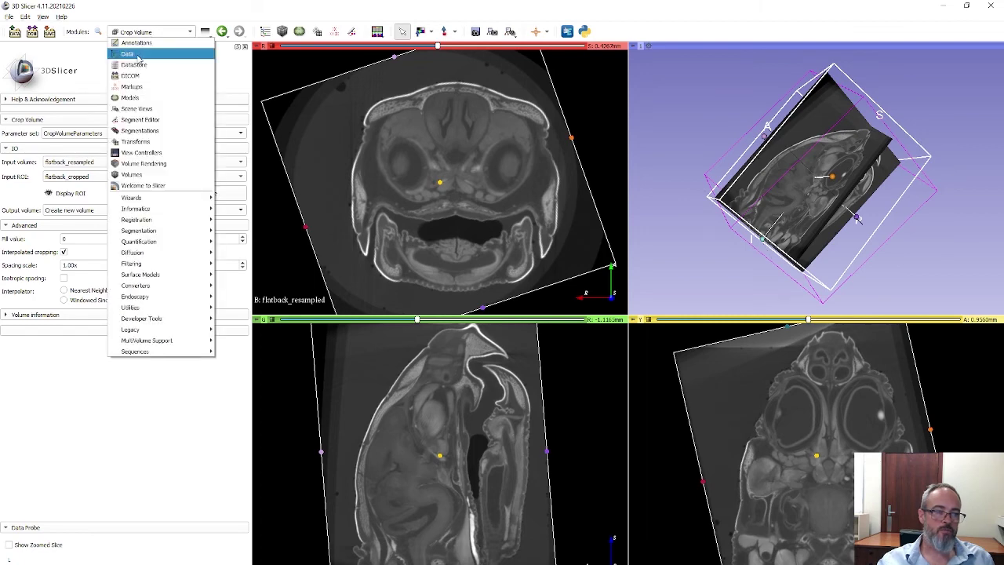
click(133, 54)
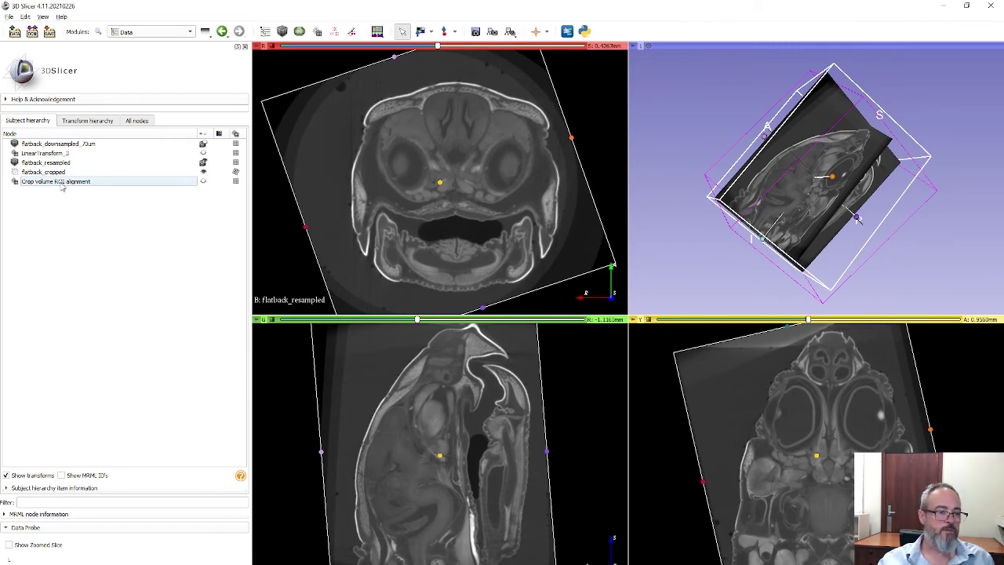
click(236, 183)
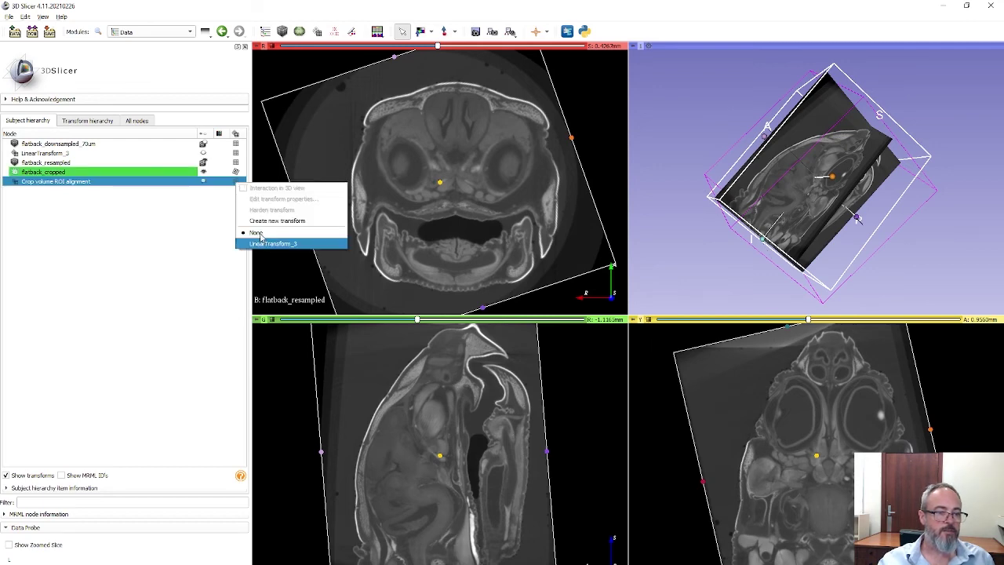
click(236, 173)
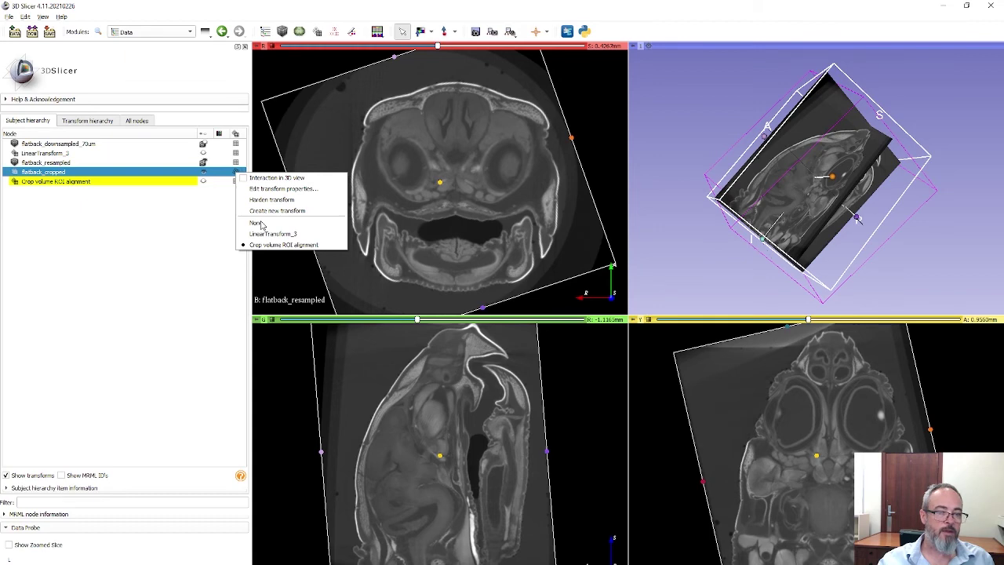
click(259, 223)
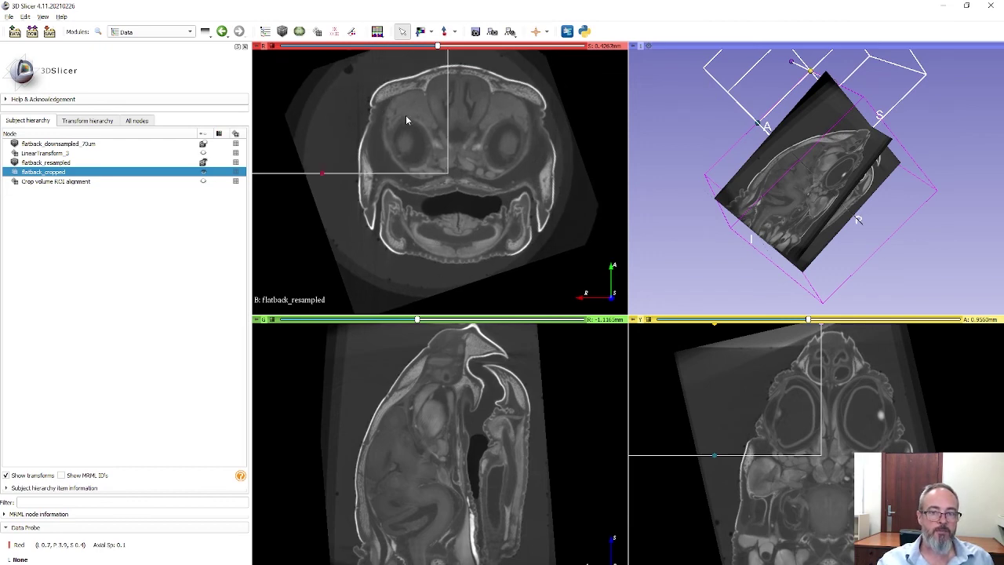
In the axial slice, extend the ROI's left and posterior edges past the head and pull its right edge in close to it
ctrl+scroll(406, 120, down, 3)
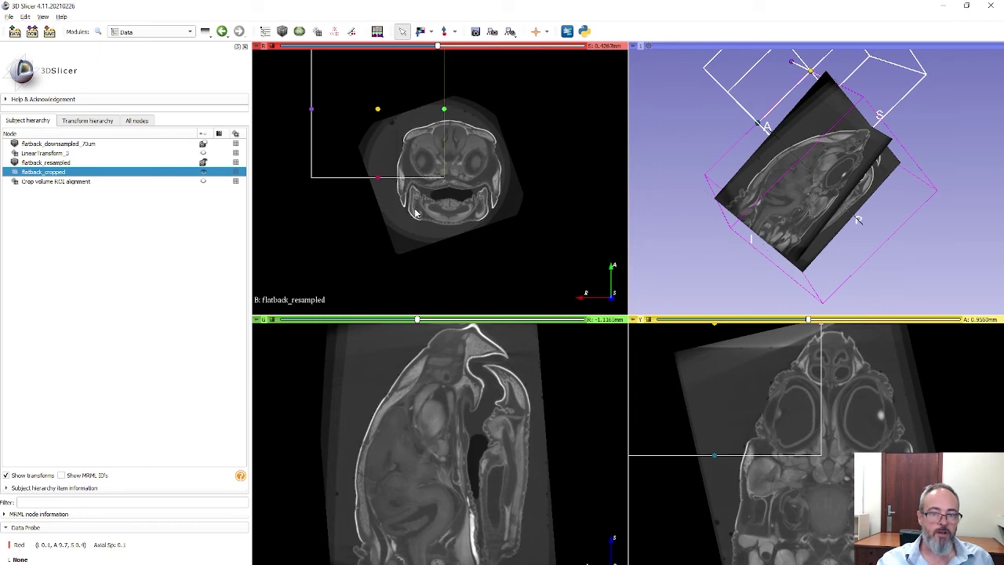
drag(415, 180, 415, 235)
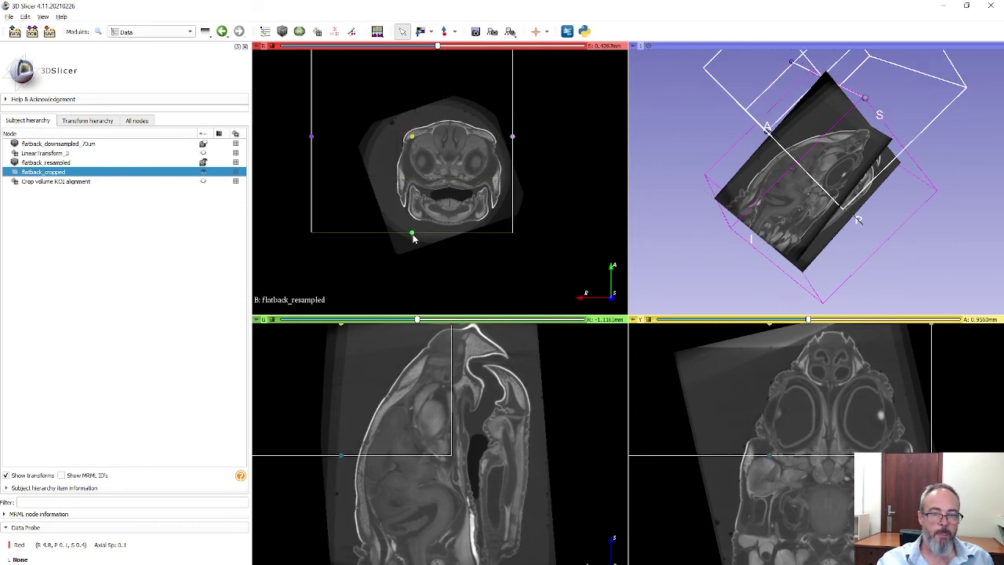
drag(311, 139, 390, 144)
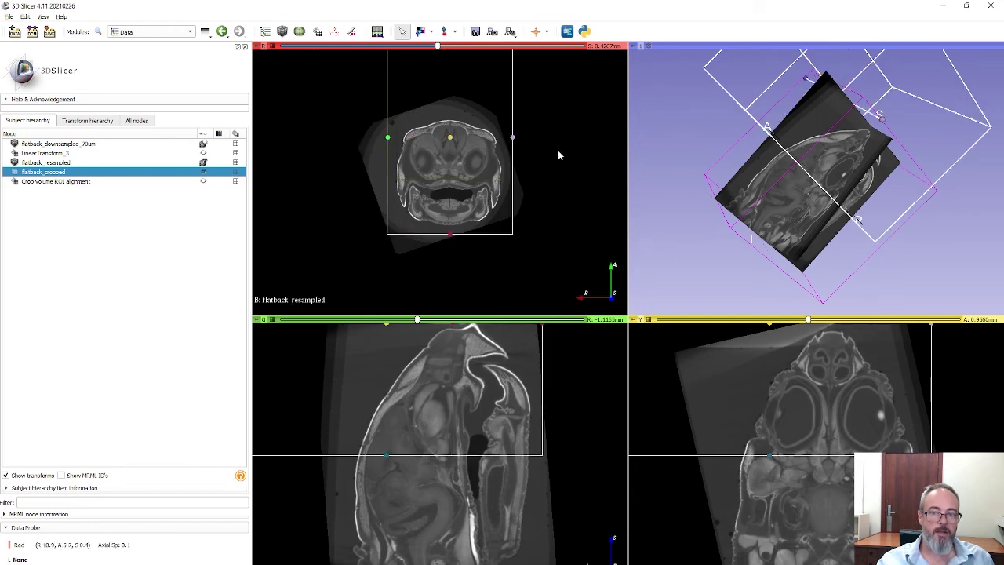
In the sagittal slice, extend the ROI's inferior edge toward the neck and pull its superior and anterior edges in close to the head
drag(386, 458, 402, 559)
ctrl+scroll(561, 470, down, 3)
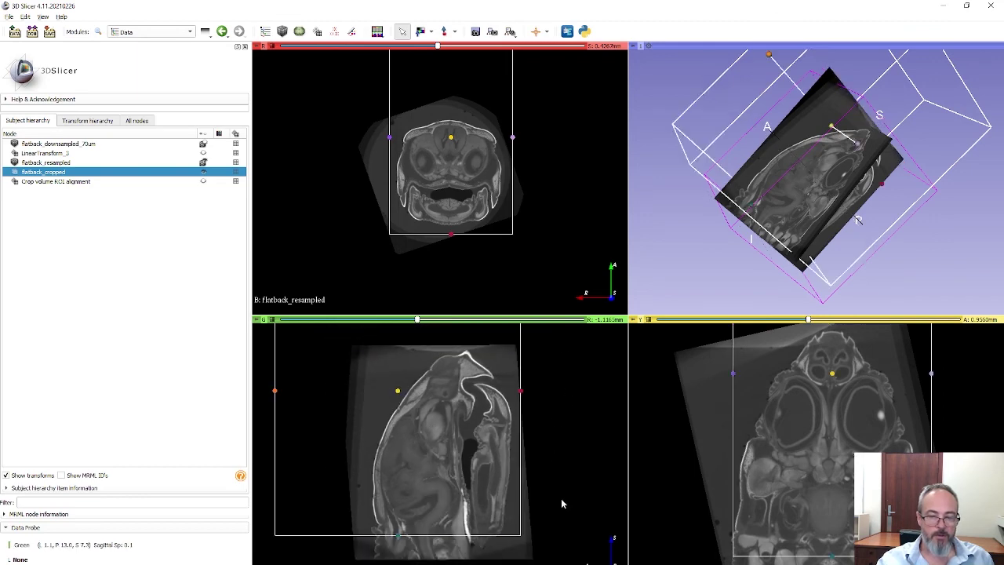
ctrl+scroll(429, 368, down, 2)
ctrl+scroll(415, 345, down, 1)
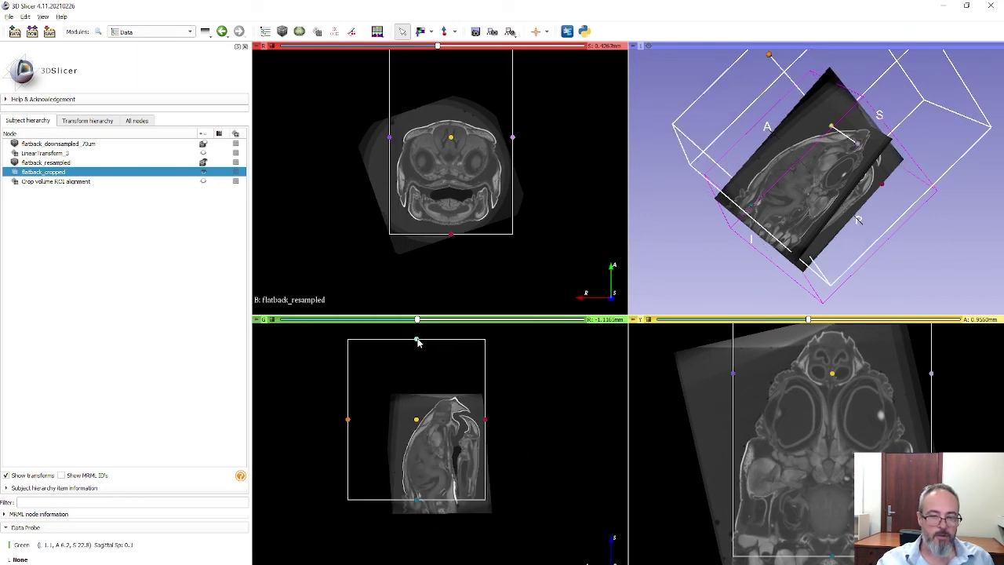
drag(418, 340, 417, 390)
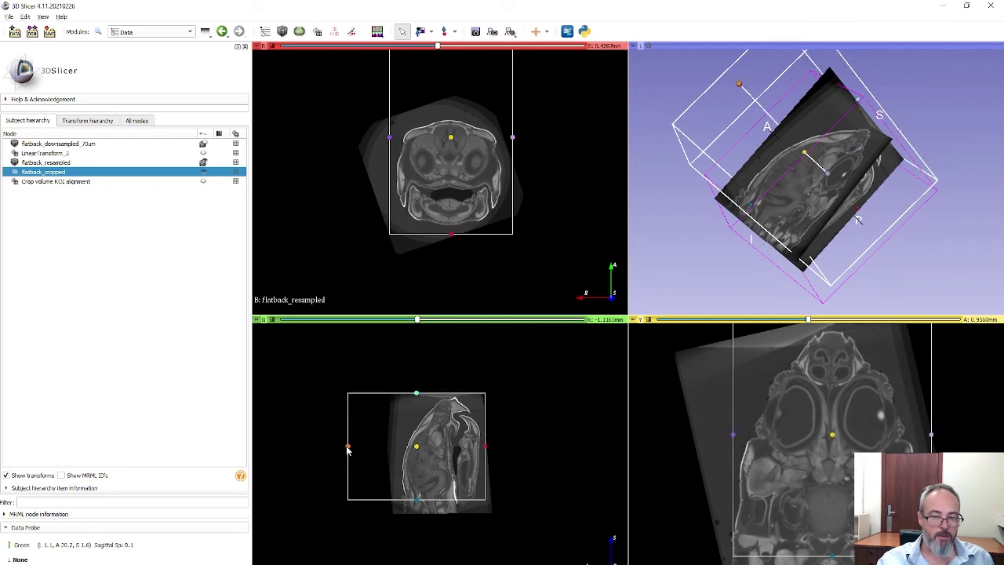
drag(347, 449, 398, 453)
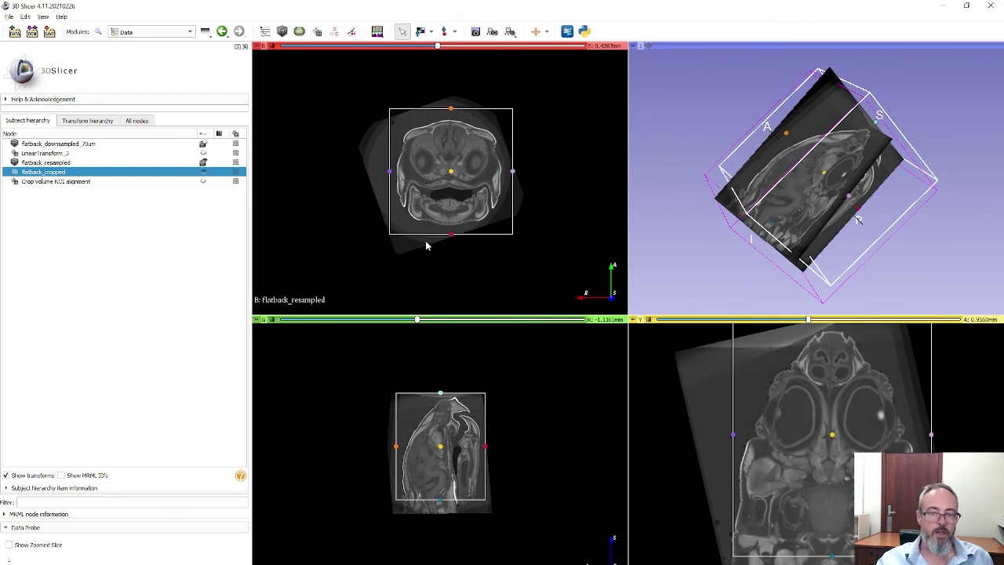
At a more inferior axial slice, pull the ROI's anterior edge in slightly and widen both lateral edges to clear the skull
drag(438, 47, 354, 65)
scroll(451, 116, up, 1)
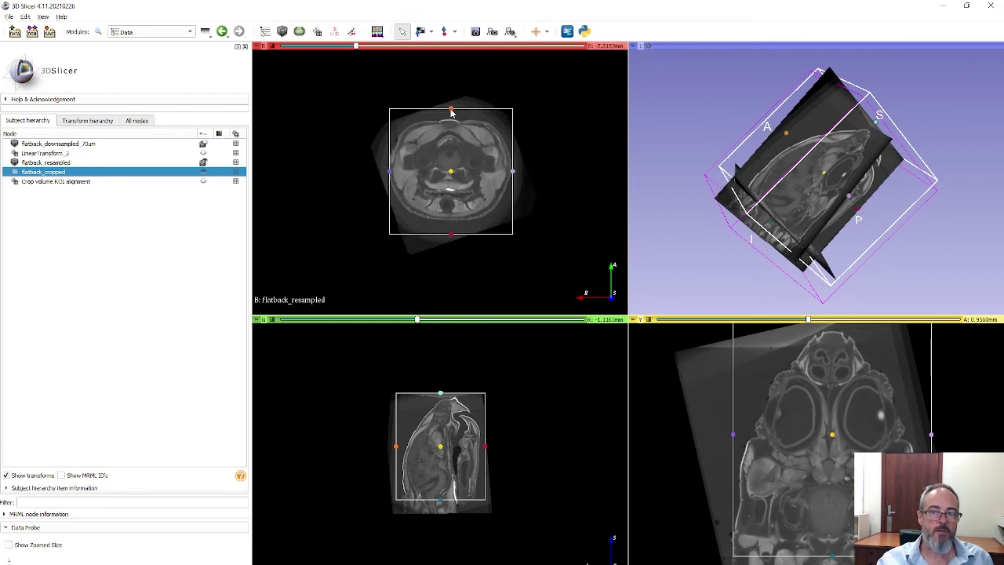
drag(452, 113, 452, 116)
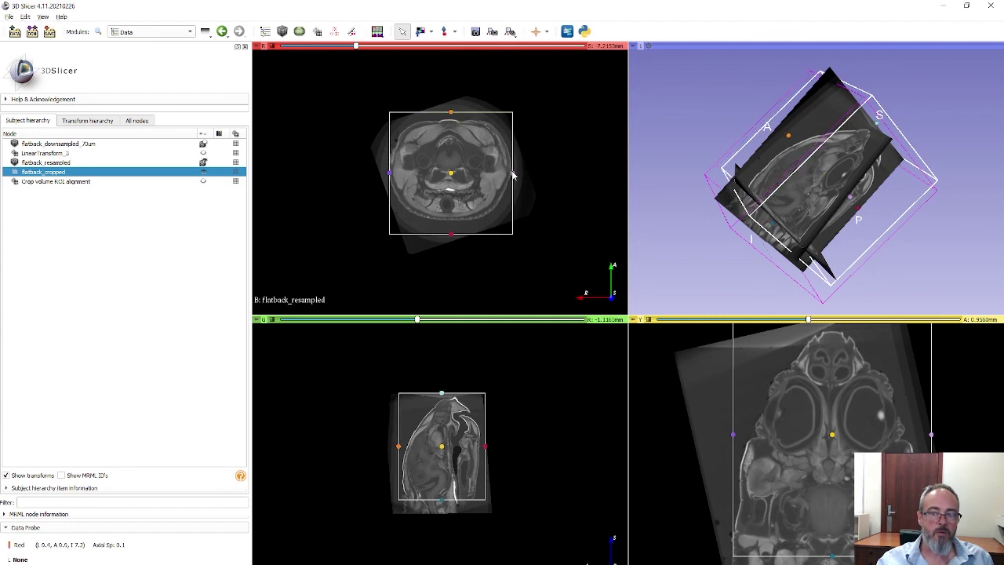
drag(511, 174, 519, 175)
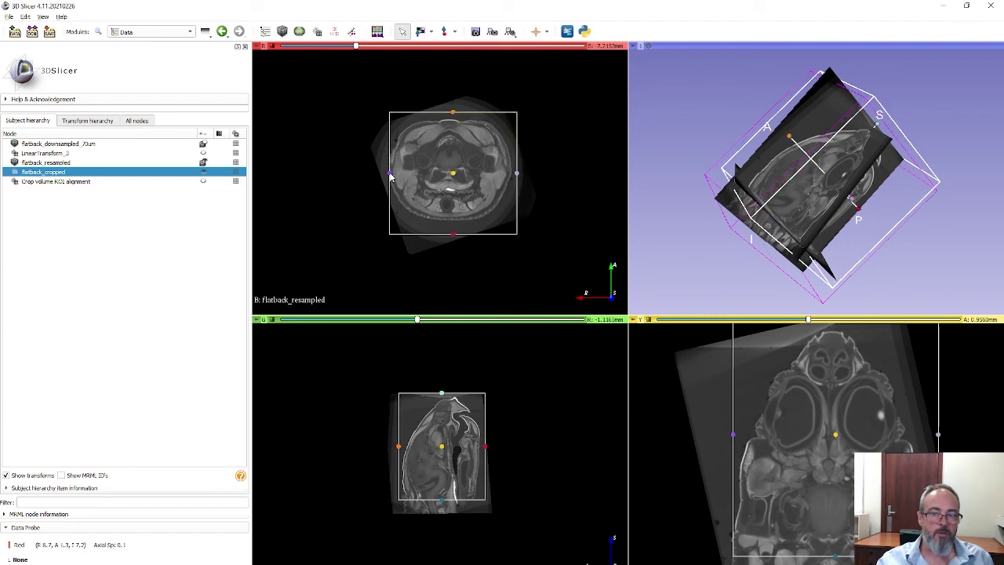
drag(390, 173, 382, 177)
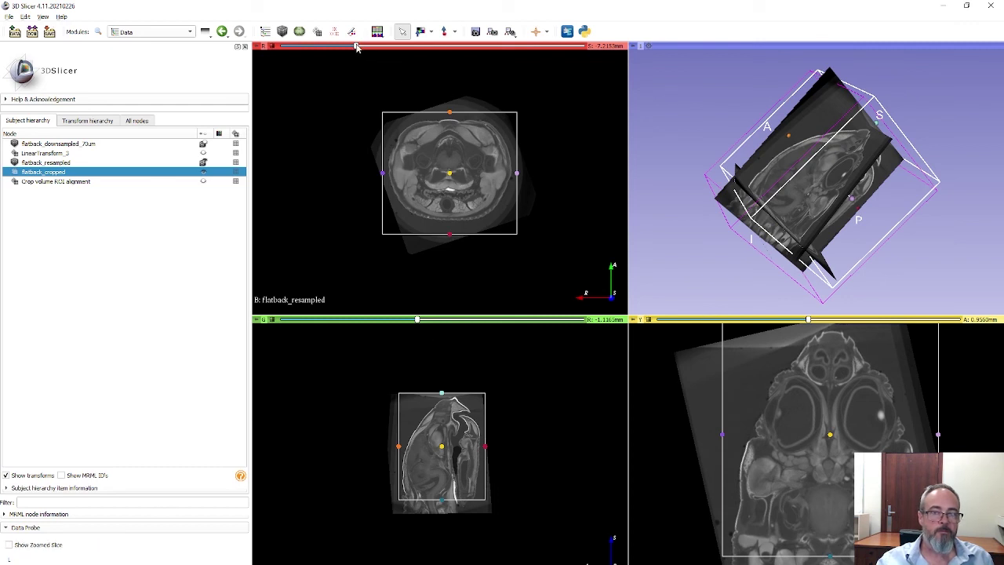
Pull the ROI's posterior edge closer to the head, extend its inferior edge slightly, and check the box in 3D
scroll(356, 68, up, 3)
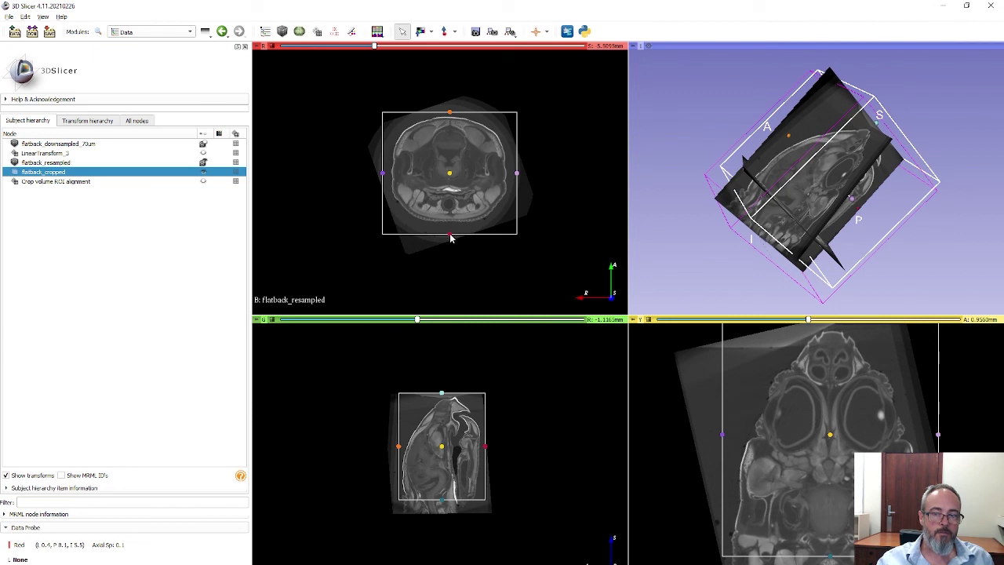
drag(450, 234, 450, 228)
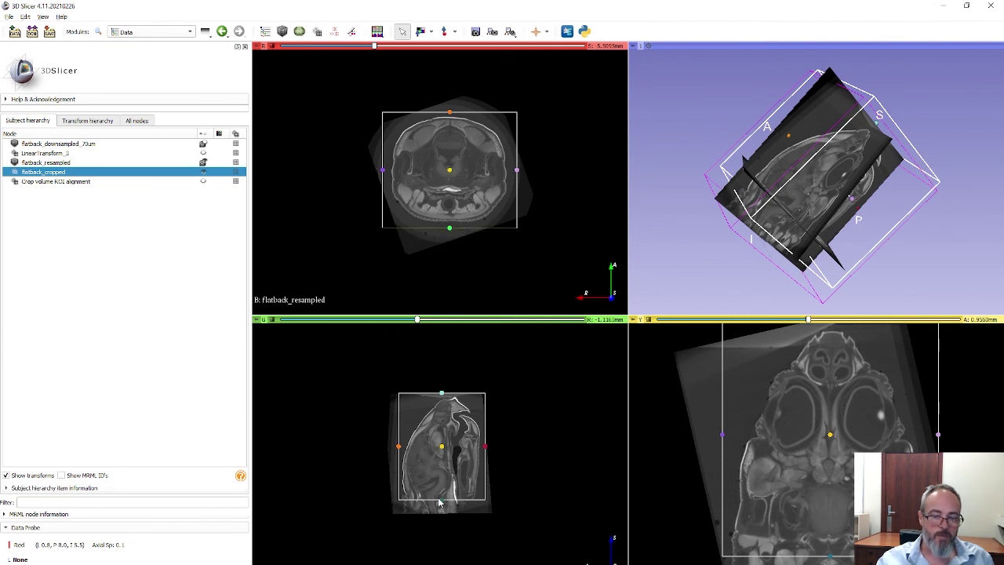
drag(438, 498, 439, 502)
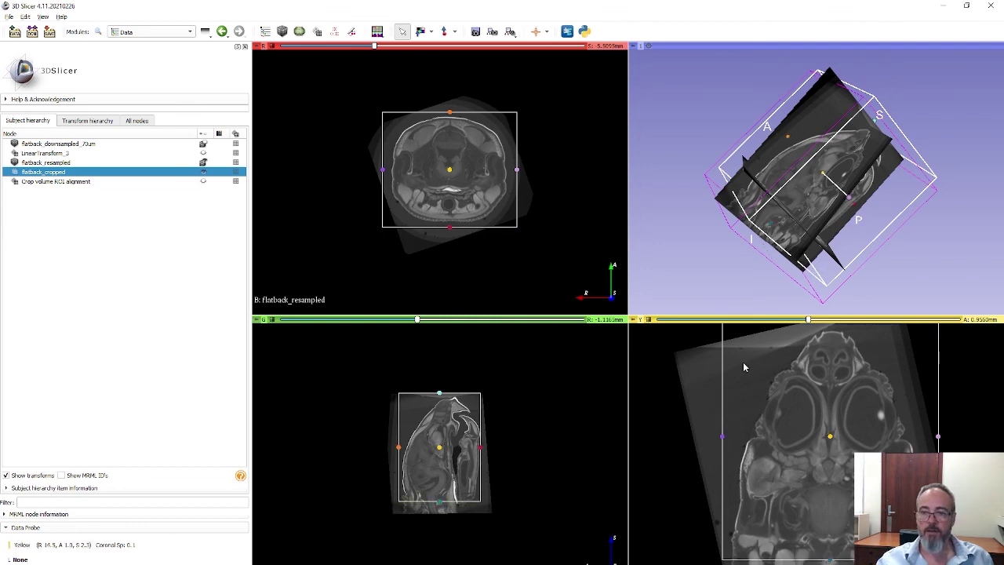
drag(715, 127, 781, 164)
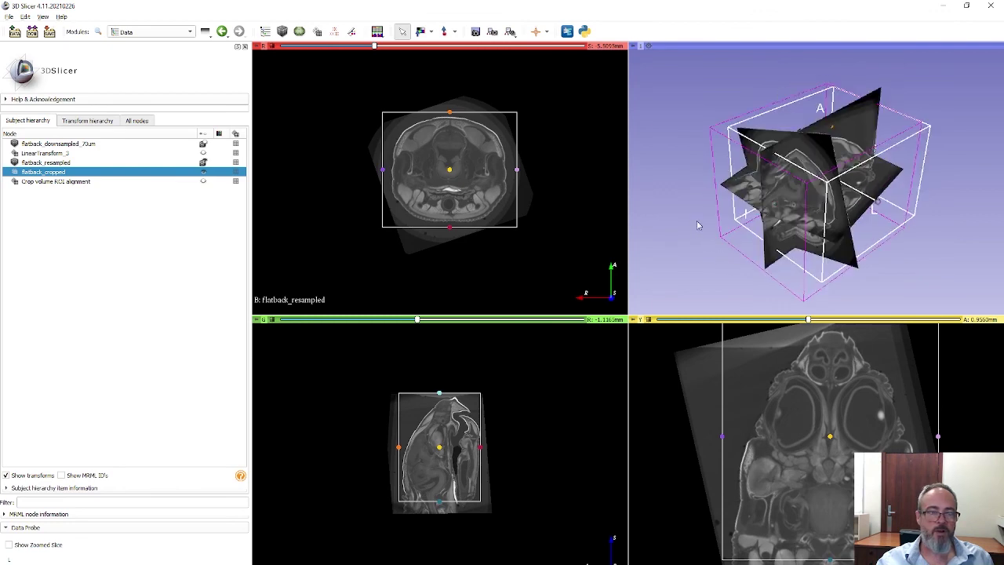
drag(697, 225, 667, 223)
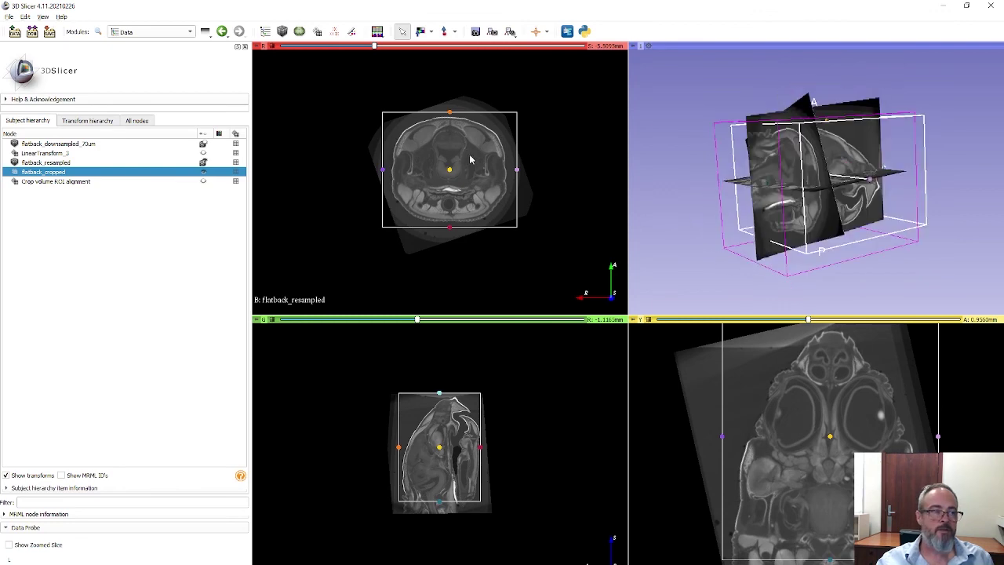
Find the Crop Volume module by searching for "crop" and crop flatback_resampled to the flatback_cropped ROI as a new volume
click(191, 35)
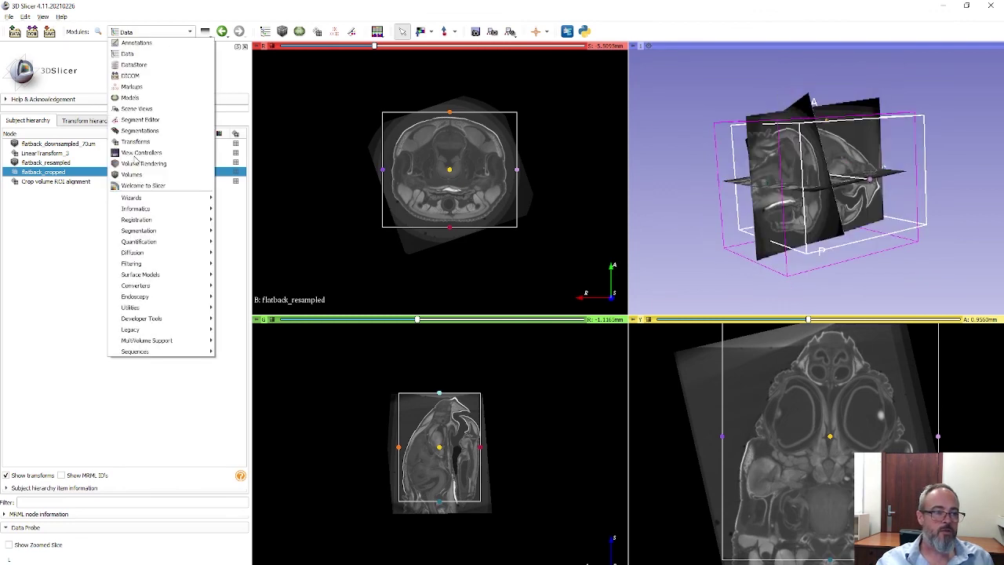
click(100, 33)
text(crop)
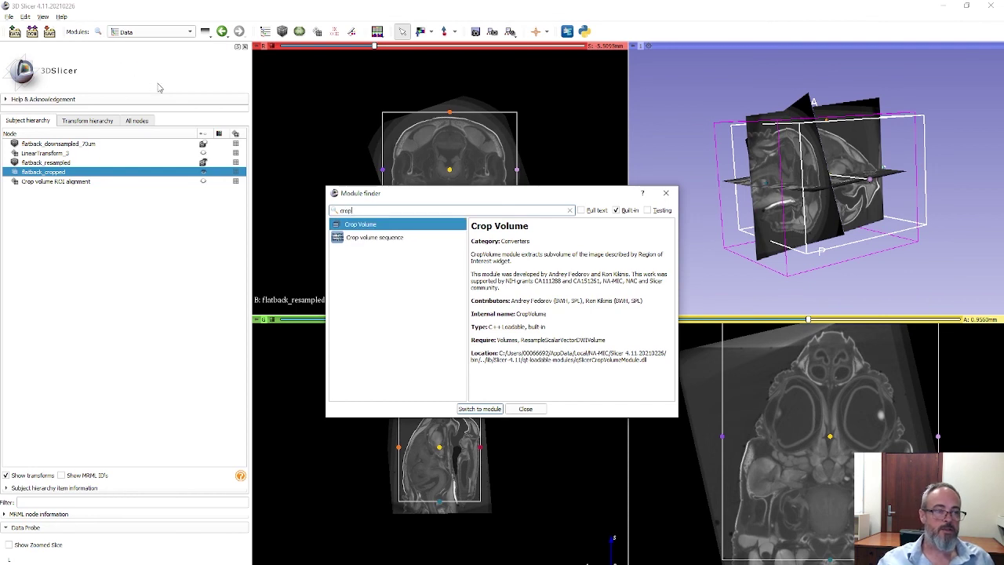
click(379, 230)
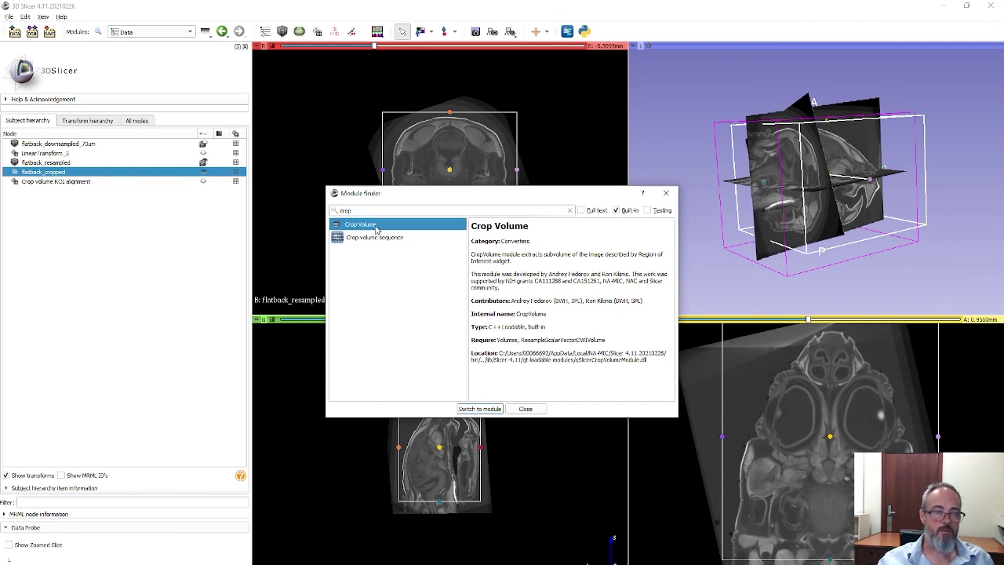
click(492, 412)
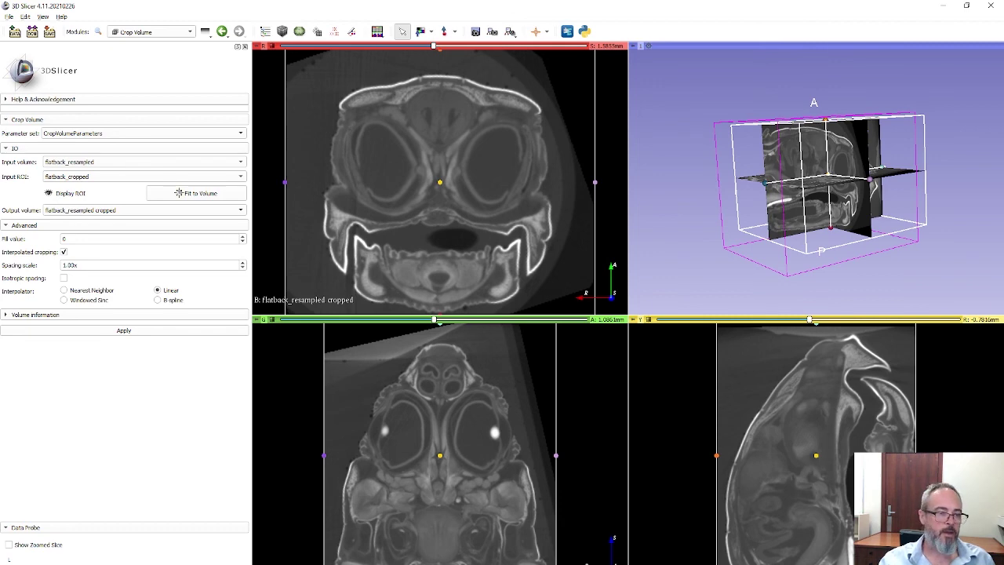
Return to the Data module's subject hierarchy
click(141, 32)
click(133, 49)
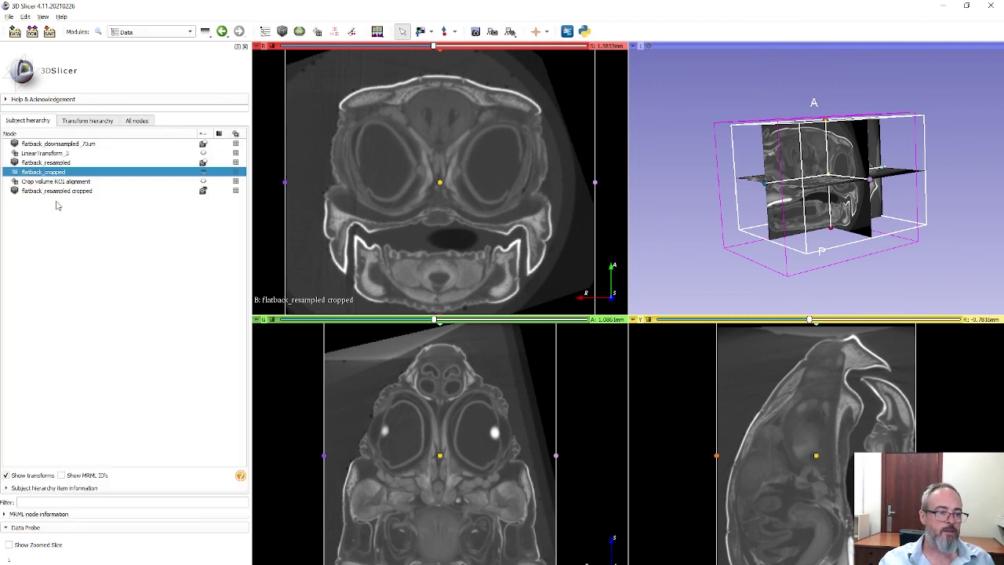